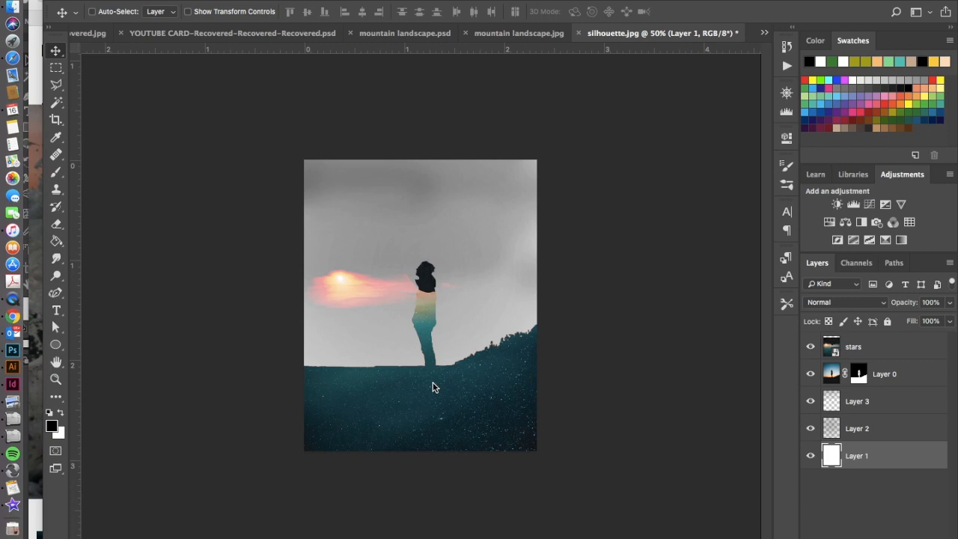
Switch to Safari to view the Unsplash home page and return to Photoshop
{"action": "left_click", "coordinate": [18, 63]}
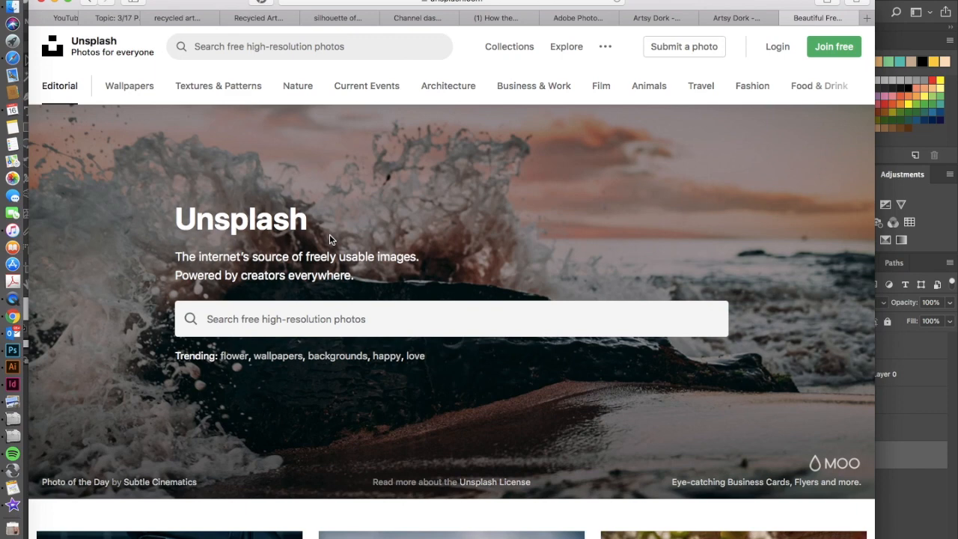
{"action": "left_click", "coordinate": [22, 352]}
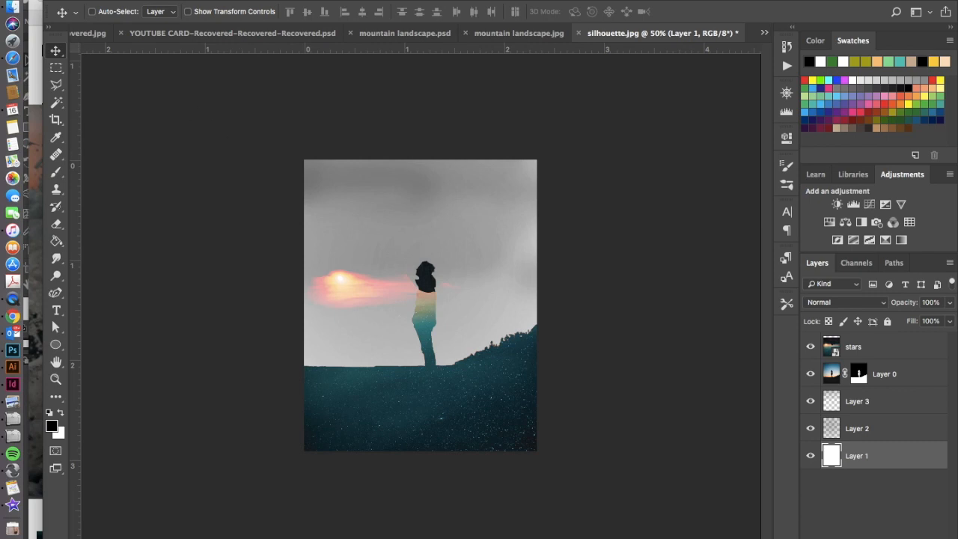
Open the silhouette image from the Desktop as a new document, keeping the default Camera Raw settings
{"action": "left_click", "coordinate": [120, 1]}
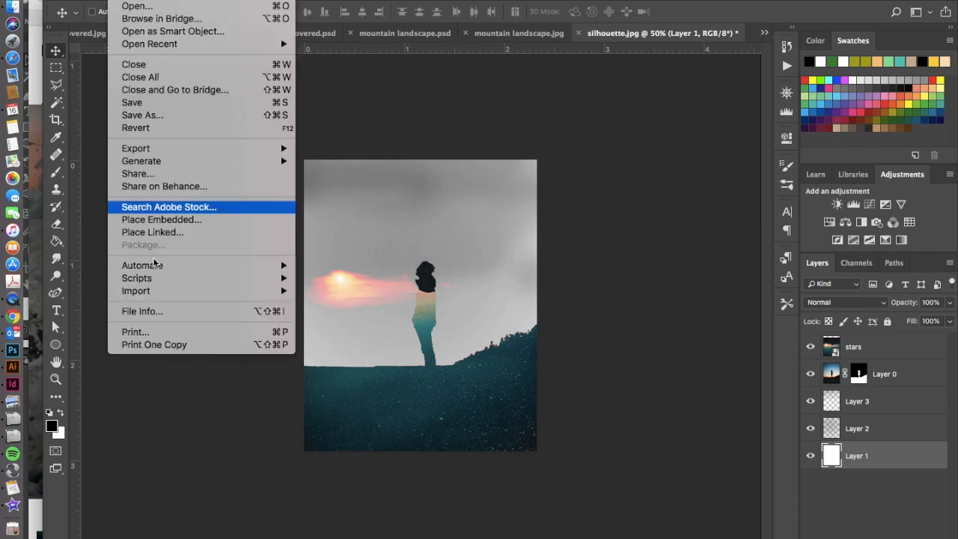
{"action": "left_click", "coordinate": [128, 7]}
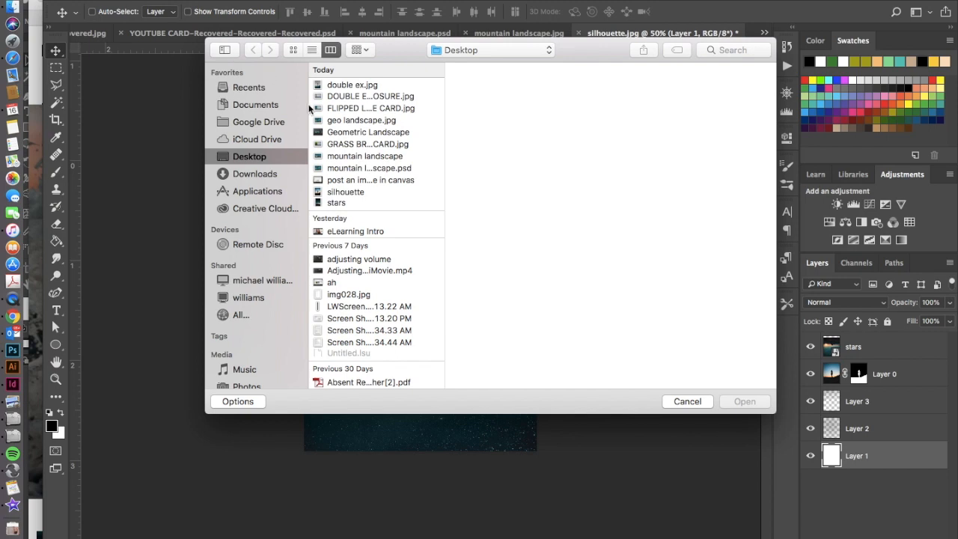
{"action": "left_click", "coordinate": [356, 192]}
{"action": "left_click", "coordinate": [742, 403]}
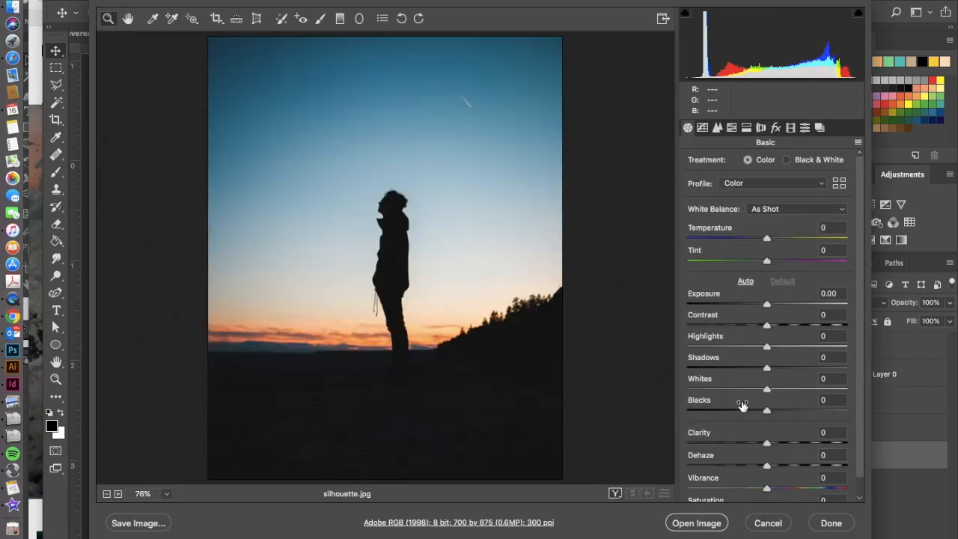
{"action": "left_click", "coordinate": [695, 522]}
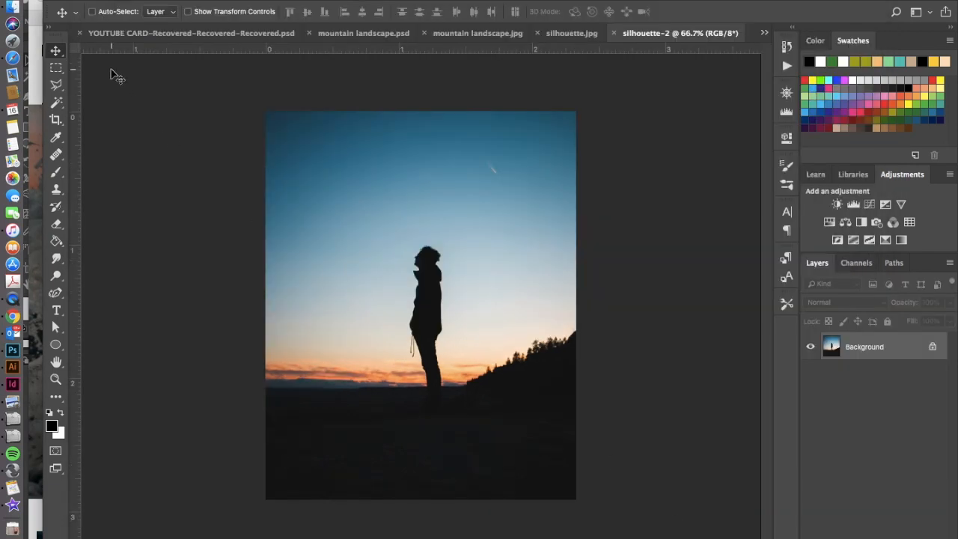
Select the dark standing figure together with the ground using the Magic Wand tool
{"action": "left_click", "coordinate": [60, 104]}
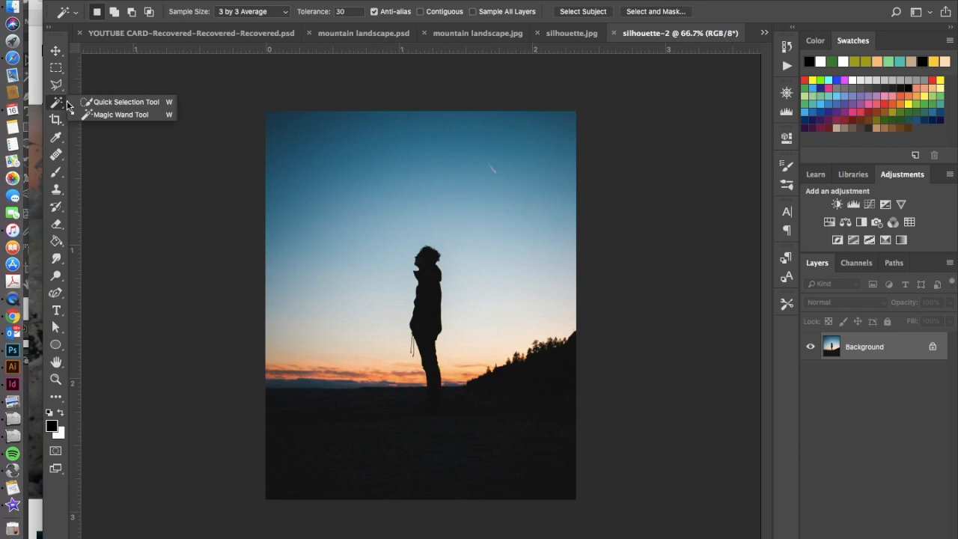
{"action": "left_click", "coordinate": [125, 114]}
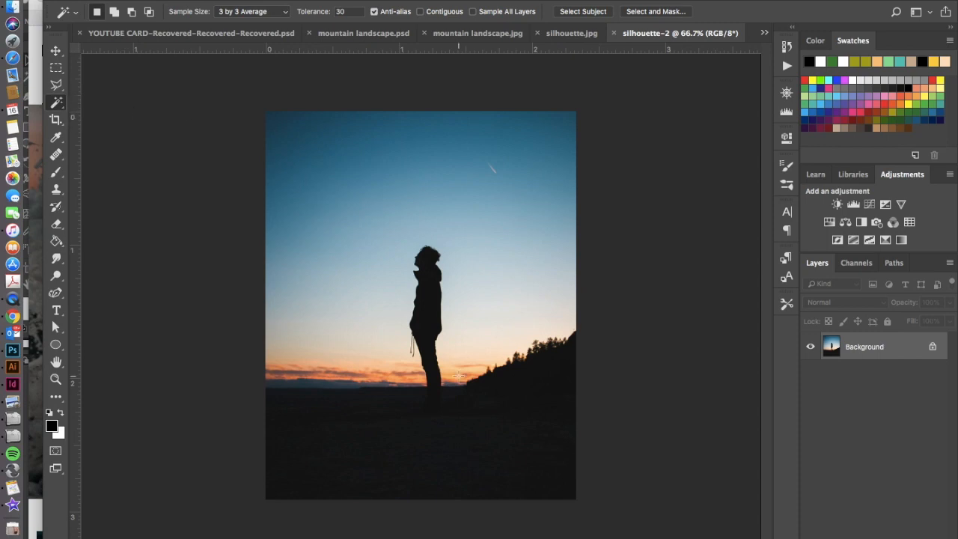
{"action": "left_click", "coordinate": [426, 325]}
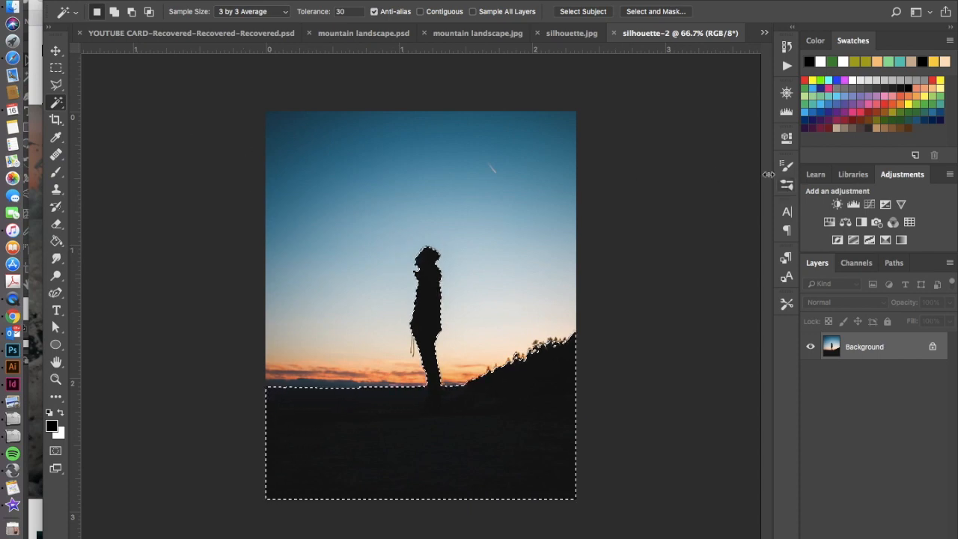
Refine the selection in Select and Mask with Feather 0.5 px and Shift Edge +60%, and output it as a layer mask
{"action": "left_click", "coordinate": [653, 12]}
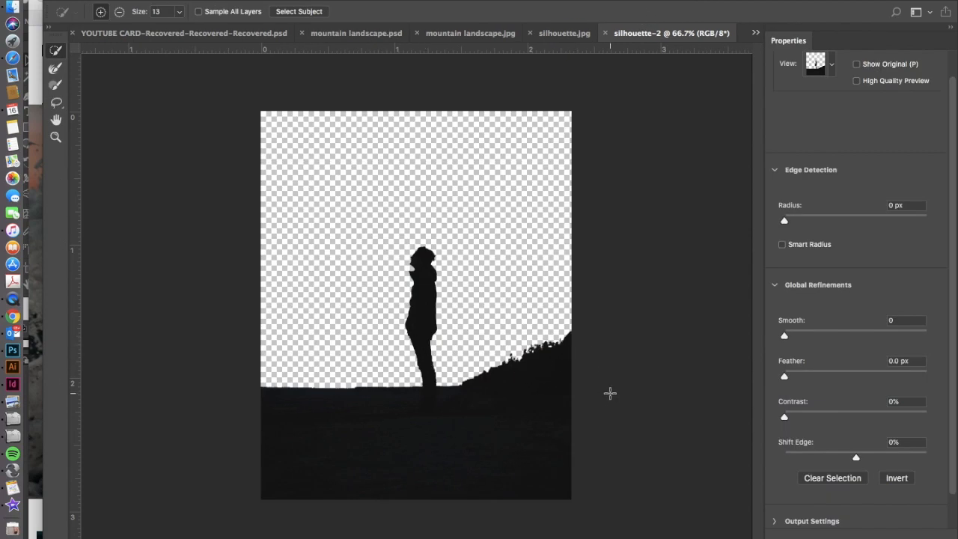
{"action": "left_click", "coordinate": [832, 65]}
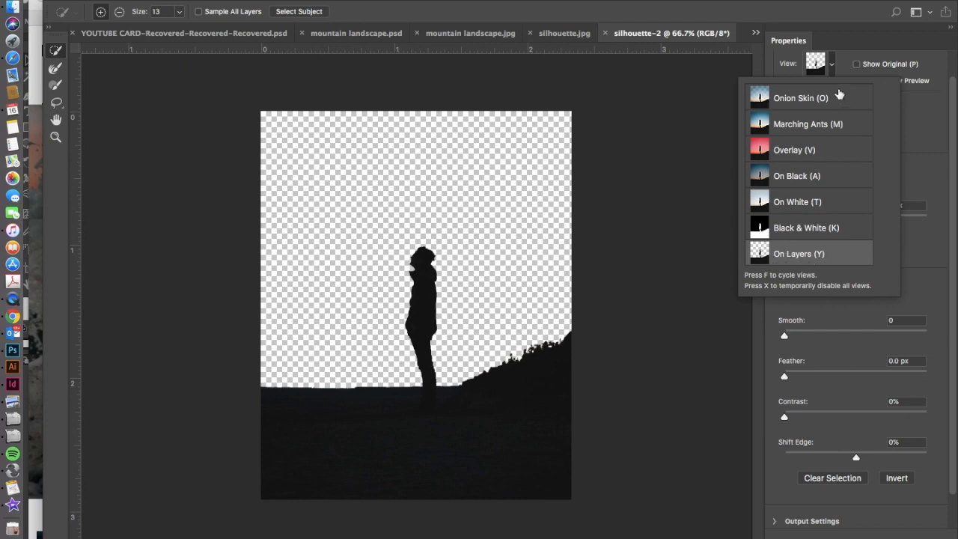
{"action": "left_click", "coordinate": [834, 70]}
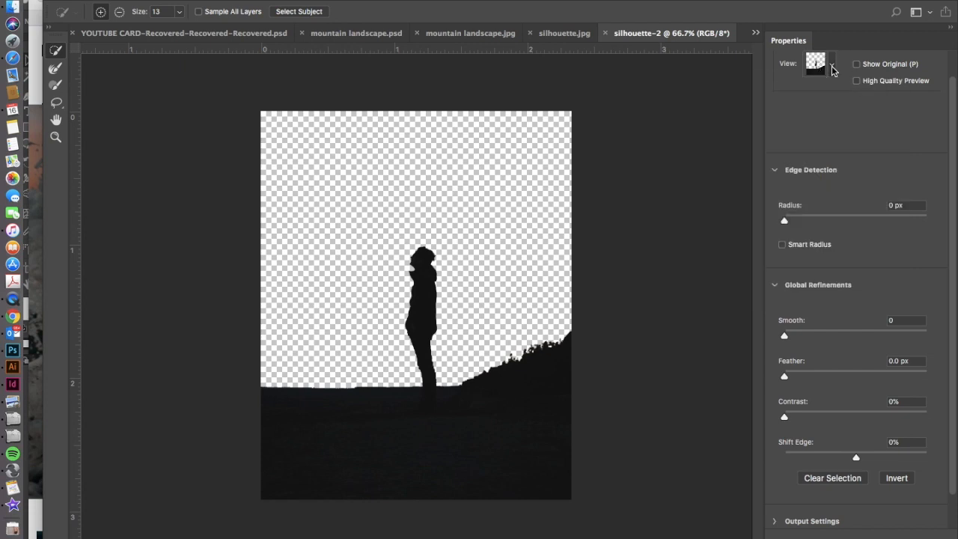
{"action": "left_click", "coordinate": [784, 377]}
{"action": "mouse_move", "coordinate": [785, 380]}
{"action": "left_mouse_down"}
{"action": "mouse_move", "coordinate": [818, 381]}
{"action": "mouse_move", "coordinate": [788, 377]}
{"action": "left_mouse_up"}
{"action": "left_click_drag", "start_coordinate": [857, 458], "coordinate": [899, 454]}
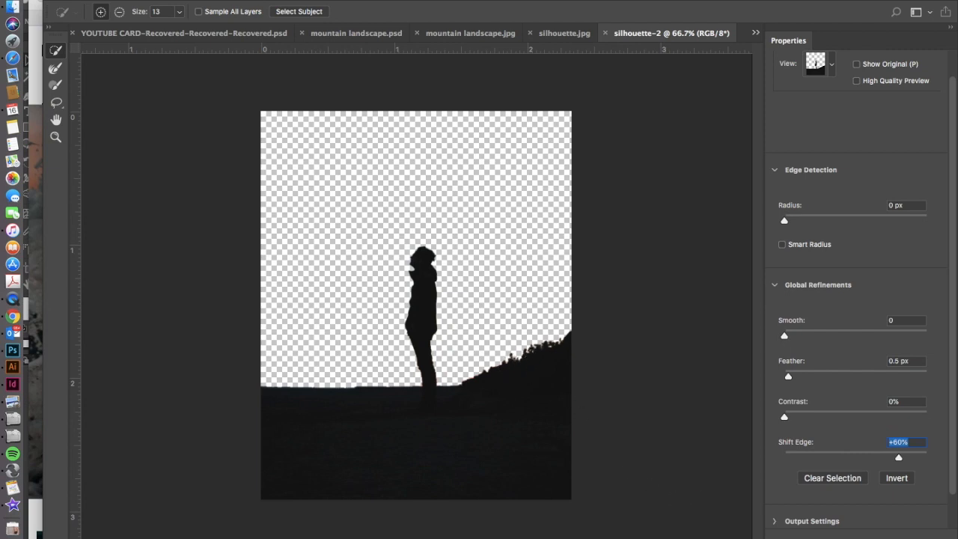
{"action": "key", "text": "Return"}
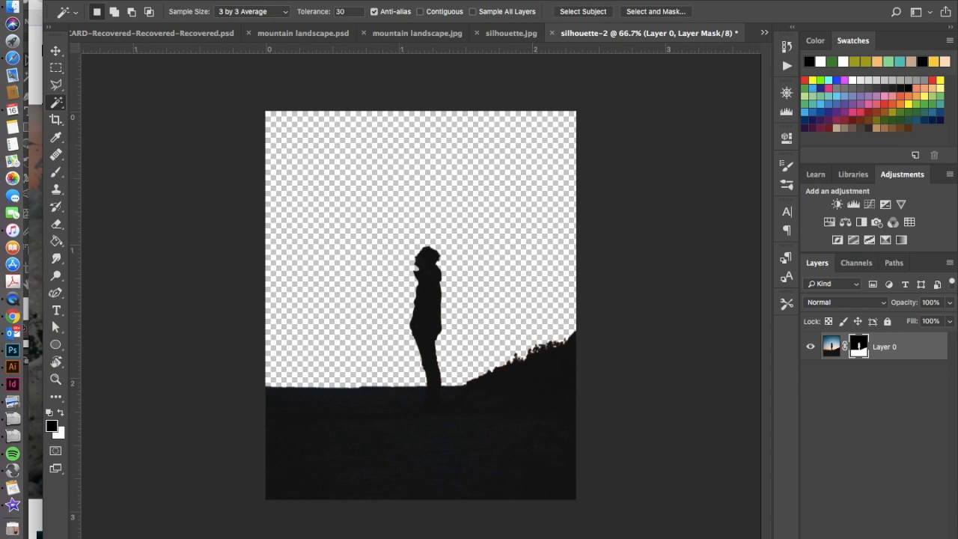
Add a new layer beneath the masked silhouette layer and fill it with white using the Paint Bucket
{"action": "key", "text": "super+shift+alt+n"}
{"action": "left_click_drag", "start_coordinate": [880, 350], "coordinate": [880, 385]}
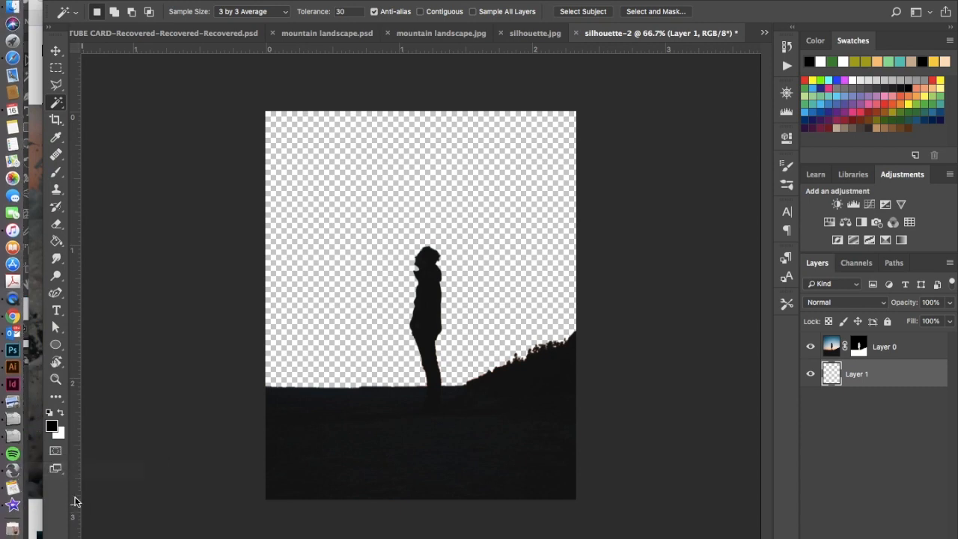
{"action": "left_click", "coordinate": [61, 416]}
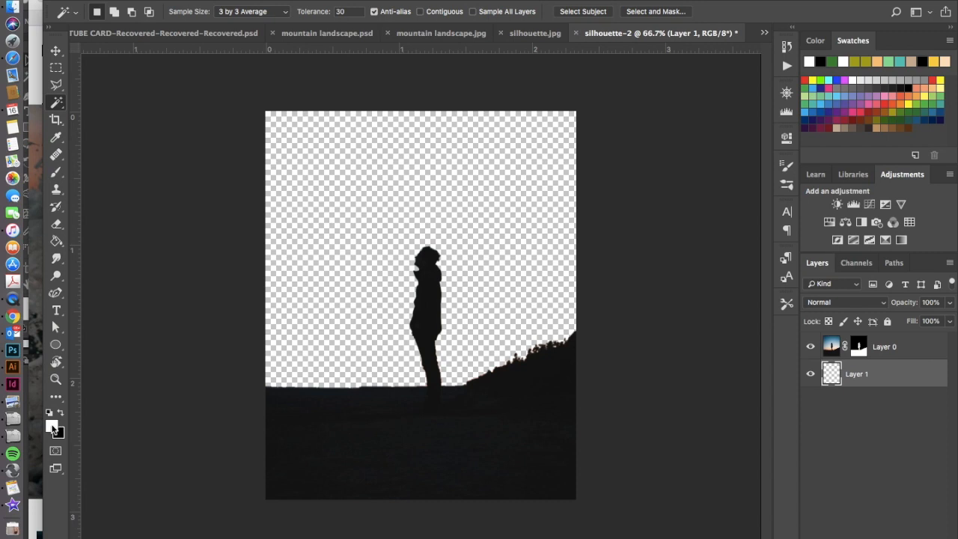
{"action": "left_click", "coordinate": [56, 243]}
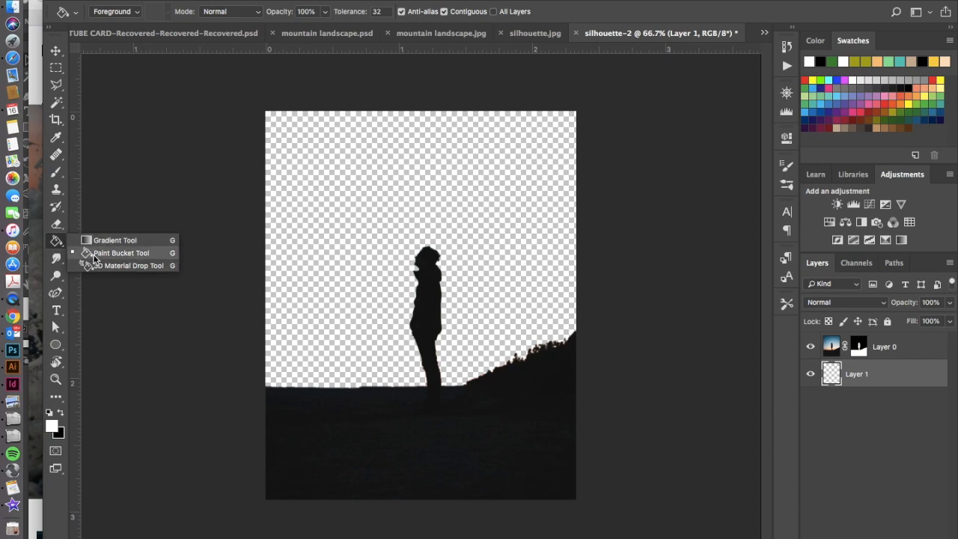
{"action": "left_click", "coordinate": [93, 254]}
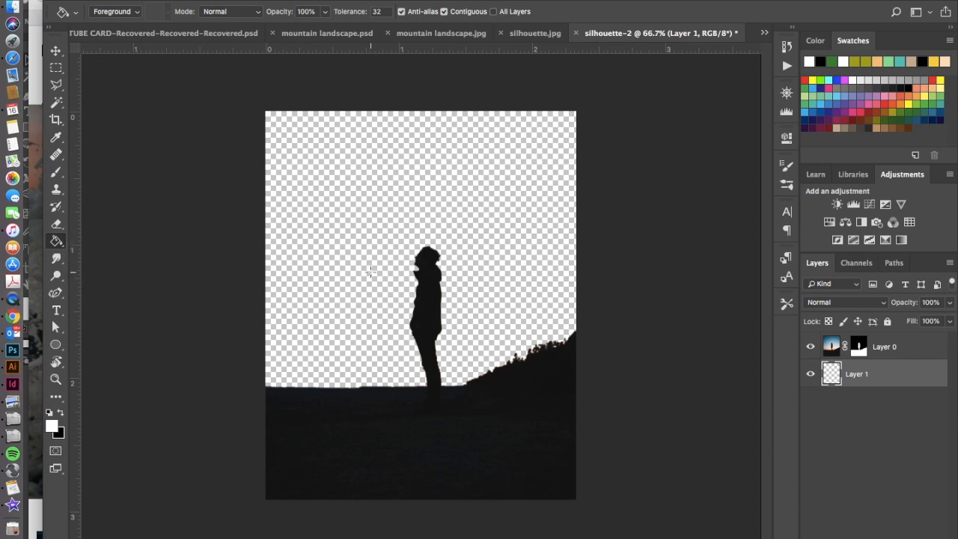
{"action": "left_click", "coordinate": [370, 272]}
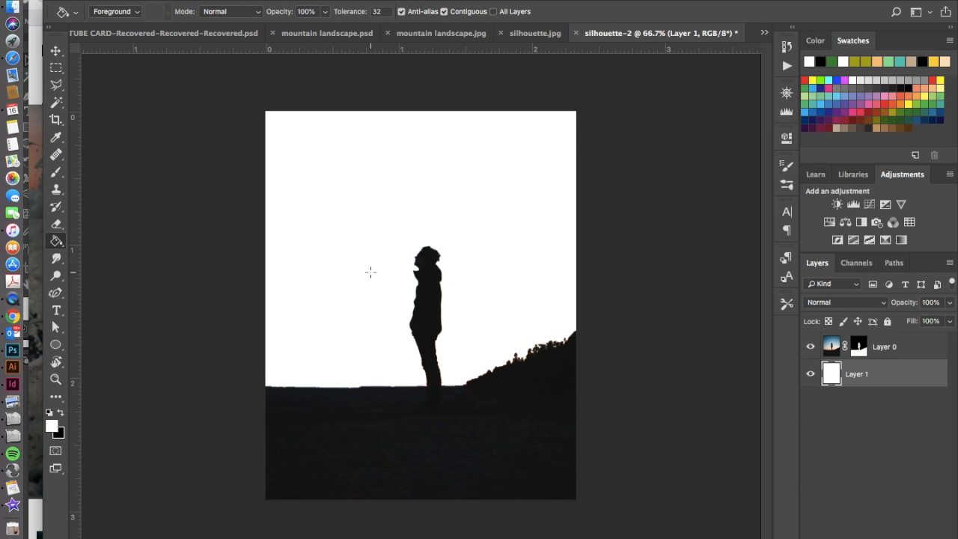
Place the stars image from the Desktop as an embedded layer above Layer 0, keeping the default Camera Raw settings
{"action": "left_click", "coordinate": [921, 353]}
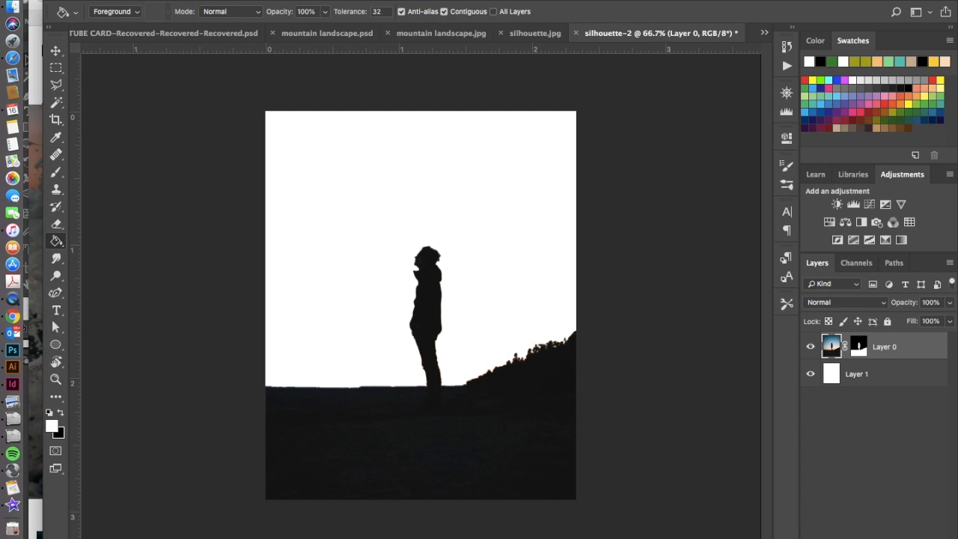
{"action": "left_click", "coordinate": [118, 0]}
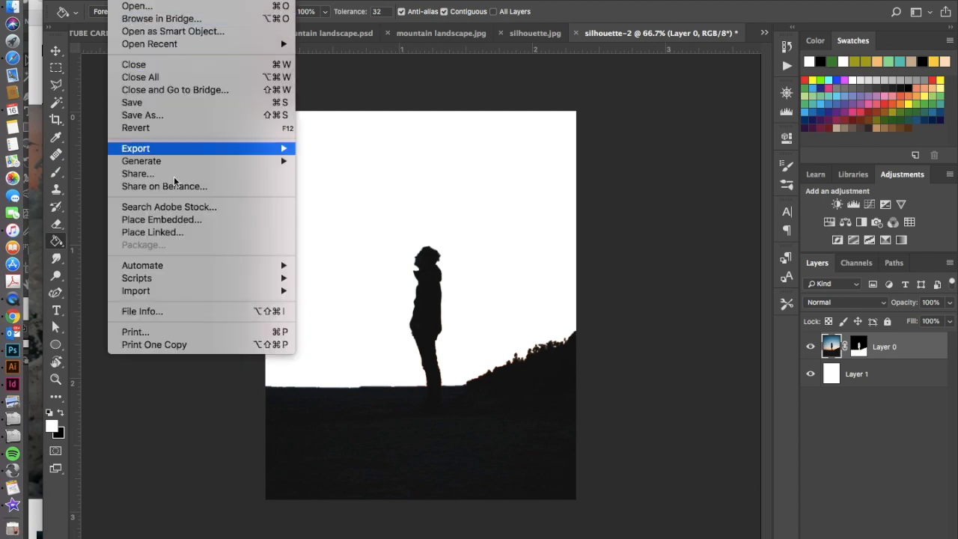
{"action": "left_click", "coordinate": [185, 218]}
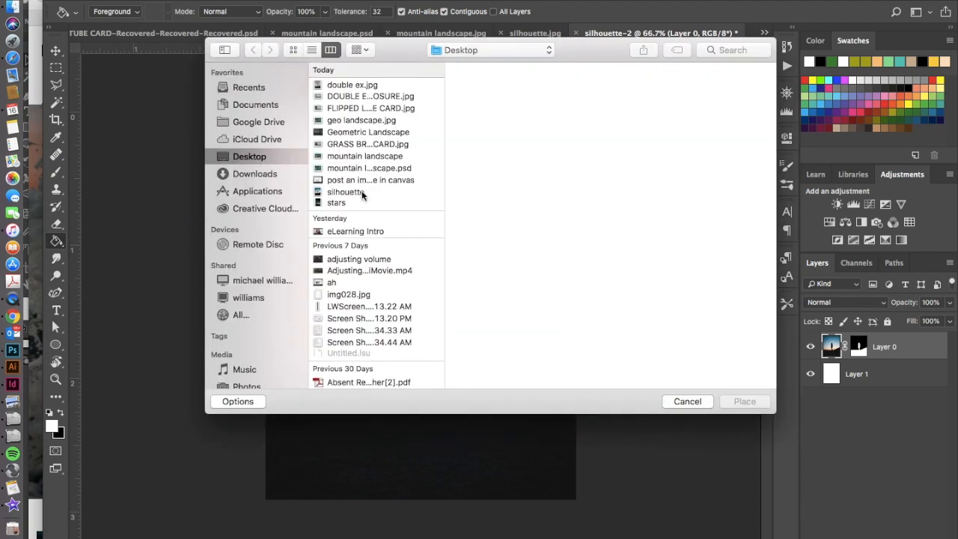
{"action": "left_click", "coordinate": [345, 202]}
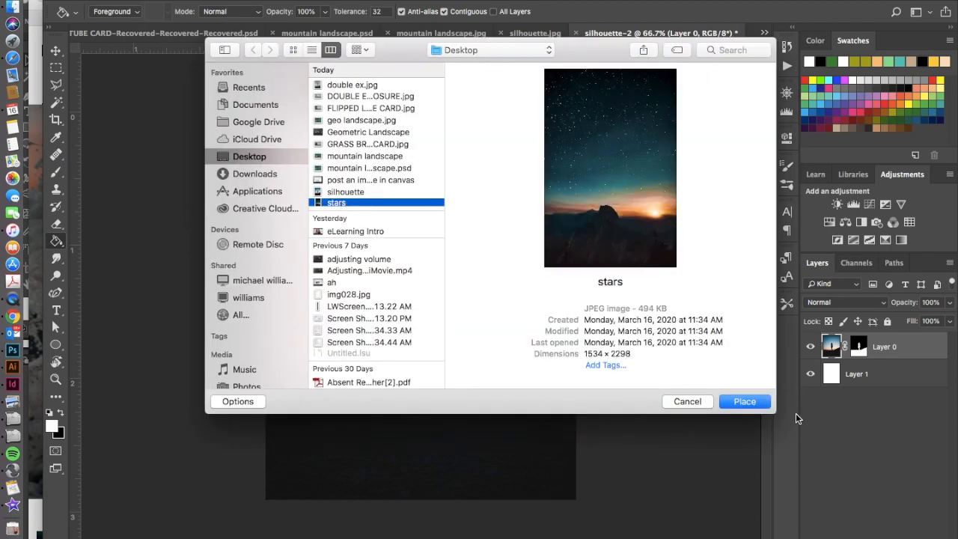
{"action": "left_click", "coordinate": [744, 402]}
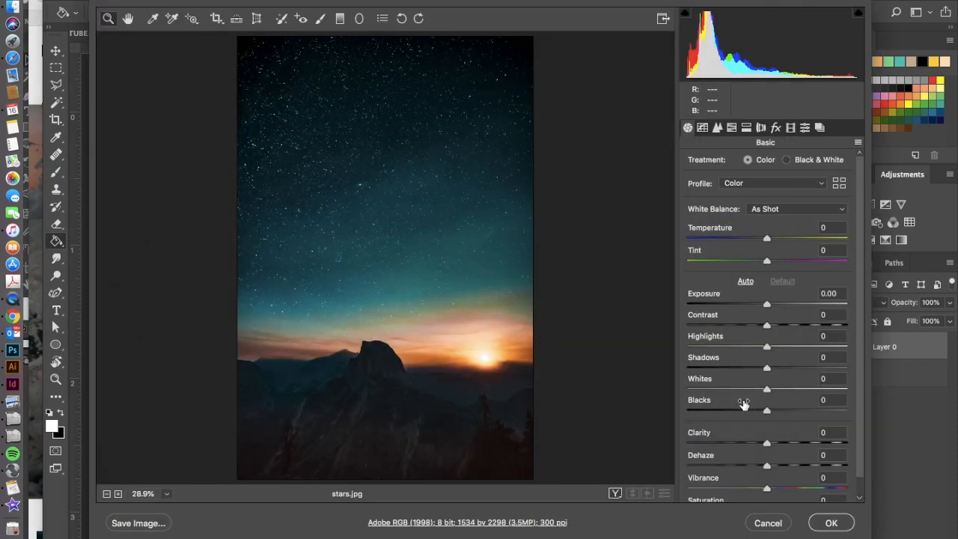
{"action": "left_click", "coordinate": [833, 523]}
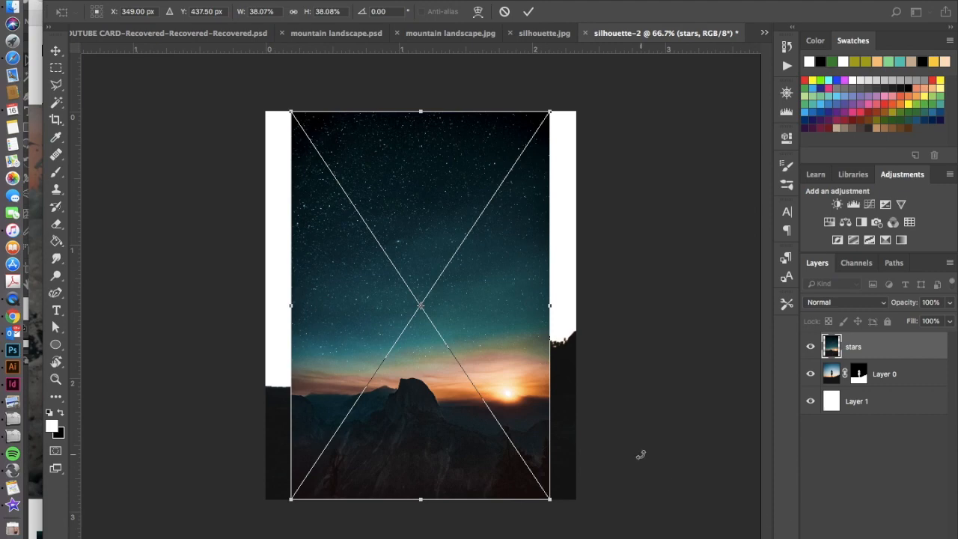
Scale the placed stars image to about 59.6% and position it at about X 413 px, Y 625.5 px, covering the whole canvas
{"action": "key", "text": "super+minus"}
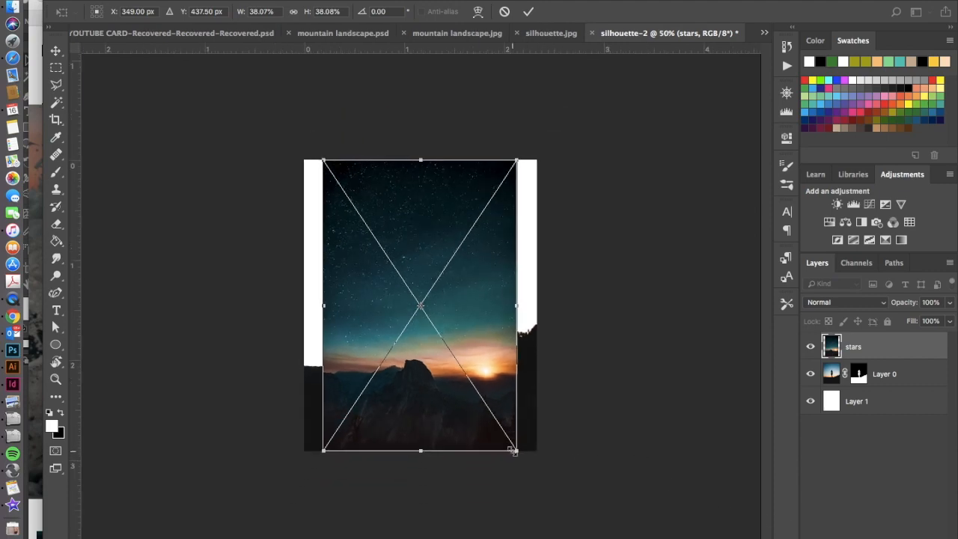
{"action": "left_click_drag", "start_coordinate": [515, 450], "coordinate": [601, 526]}
{"action": "left_click_drag", "start_coordinate": [545, 483], "coordinate": [518, 456]}
{"action": "mouse_move", "coordinate": [552, 521]}
{"action": "left_mouse_down"}
{"action": "mouse_move", "coordinate": [565, 538]}
{"action": "mouse_move", "coordinate": [589, 538]}
{"action": "mouse_move", "coordinate": [547, 509]}
{"action": "mouse_move", "coordinate": [558, 519]}
{"action": "left_mouse_up"}
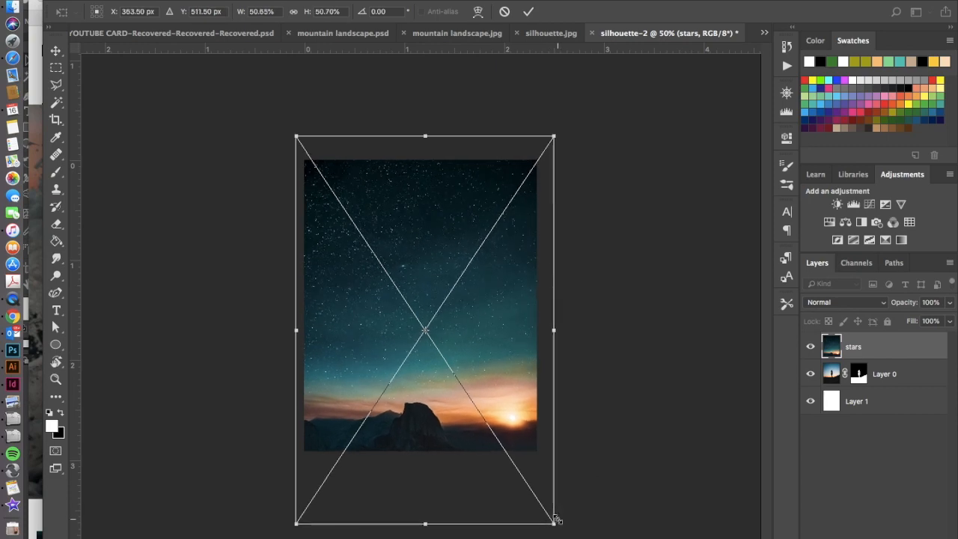
{"action": "left_click_drag", "start_coordinate": [552, 134], "coordinate": [610, 72]}
{"action": "left_click_drag", "start_coordinate": [571, 216], "coordinate": [565, 287]}
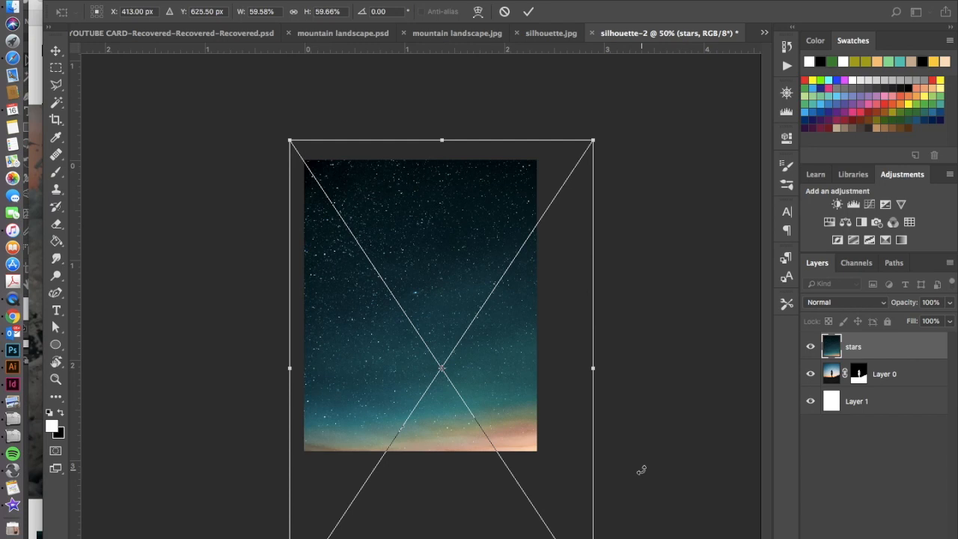
{"action": "key", "text": "Return"}
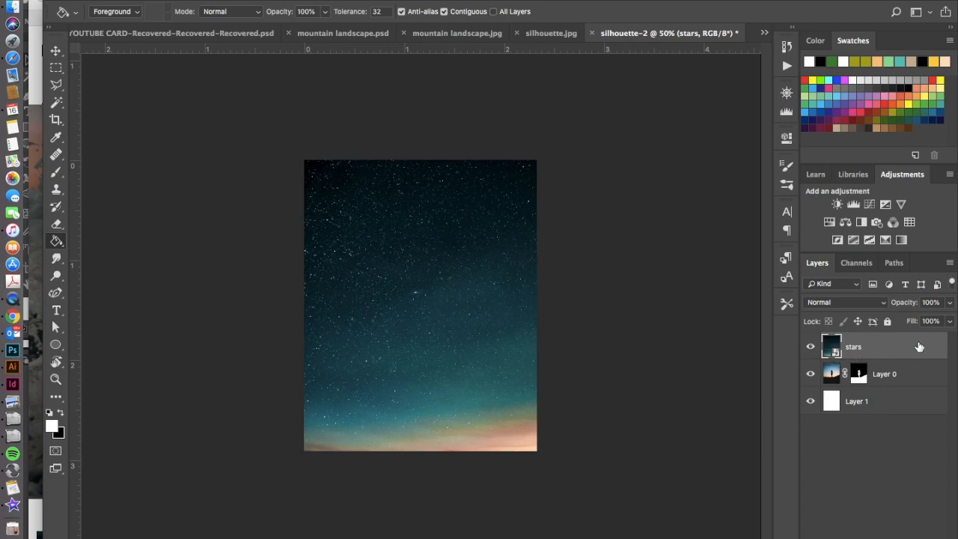
Set the stars layer's blend mode to Lighten, comparing it with Screen before returning to Lighten
{"action": "left_click", "coordinate": [881, 304]}
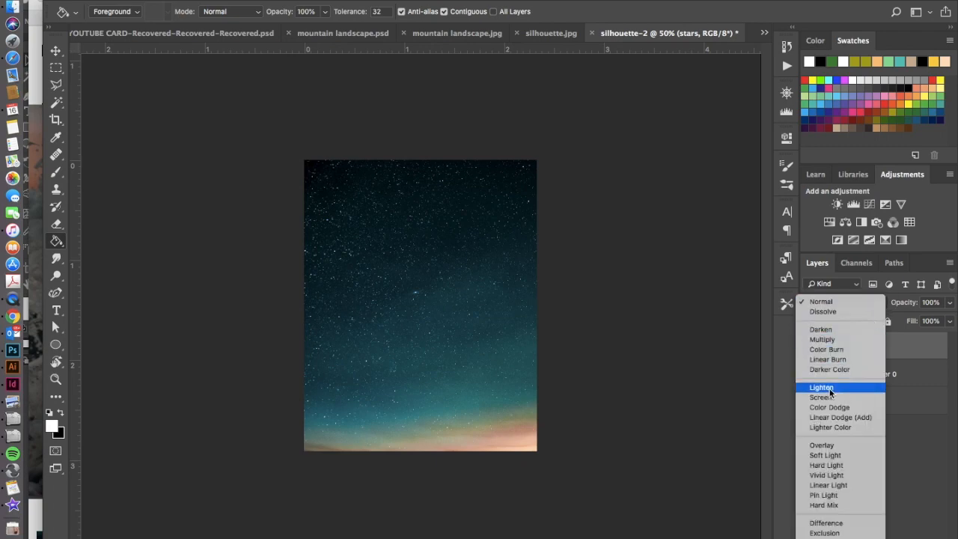
{"action": "left_click", "coordinate": [821, 387]}
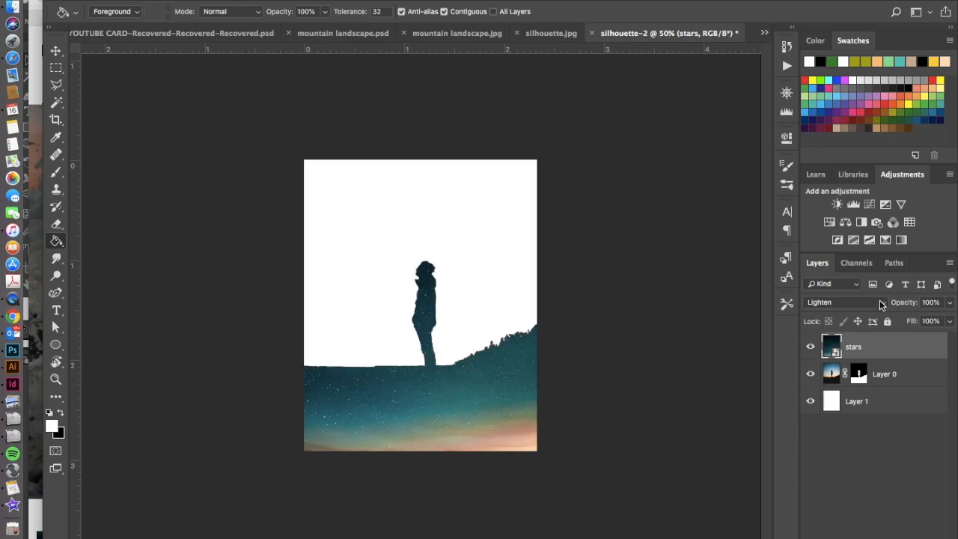
{"action": "left_click", "coordinate": [882, 304]}
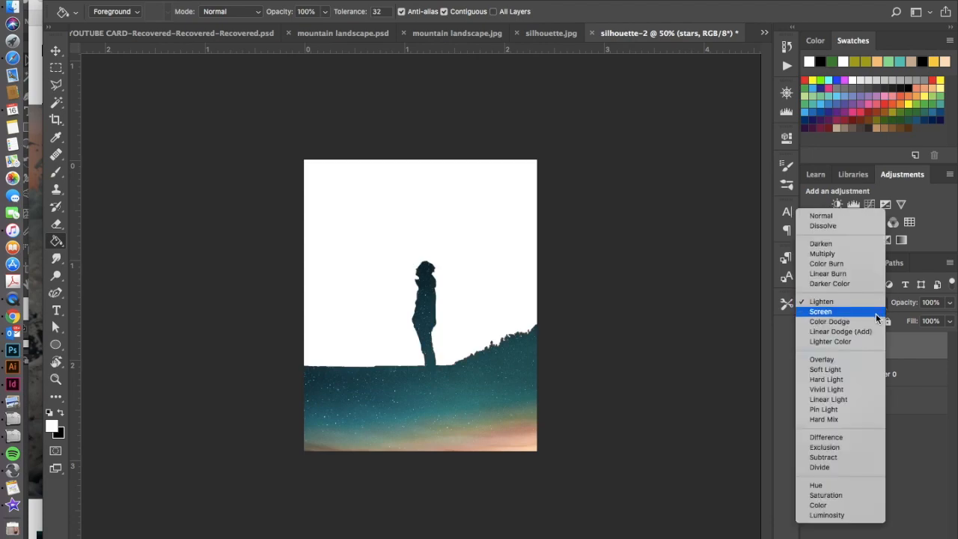
{"action": "left_click", "coordinate": [877, 313]}
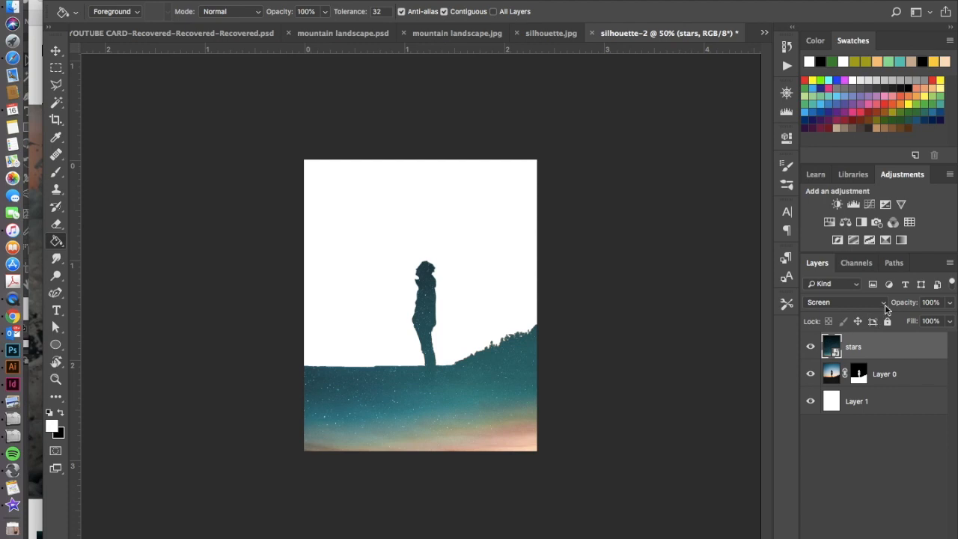
{"action": "left_click", "coordinate": [882, 303]}
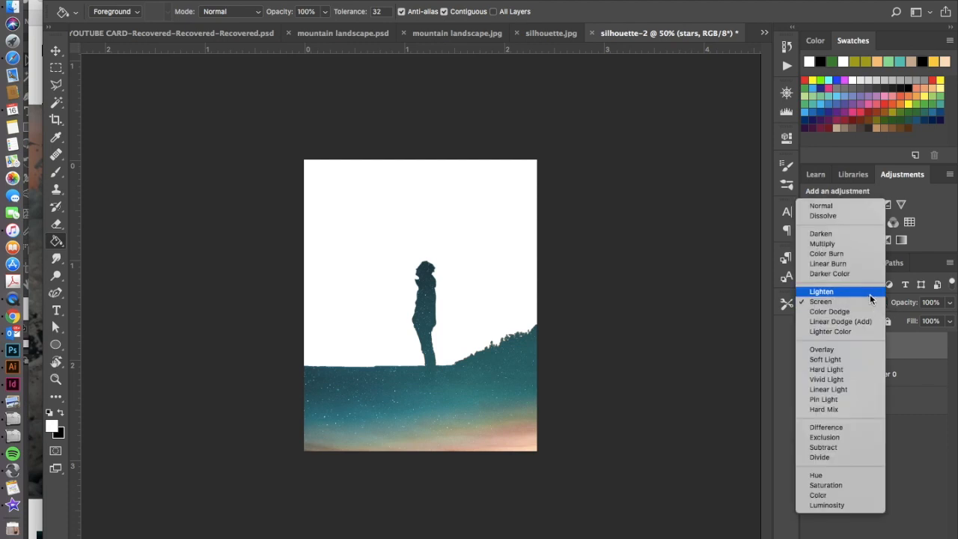
{"action": "left_click", "coordinate": [870, 293]}
{"action": "left_click", "coordinate": [875, 300]}
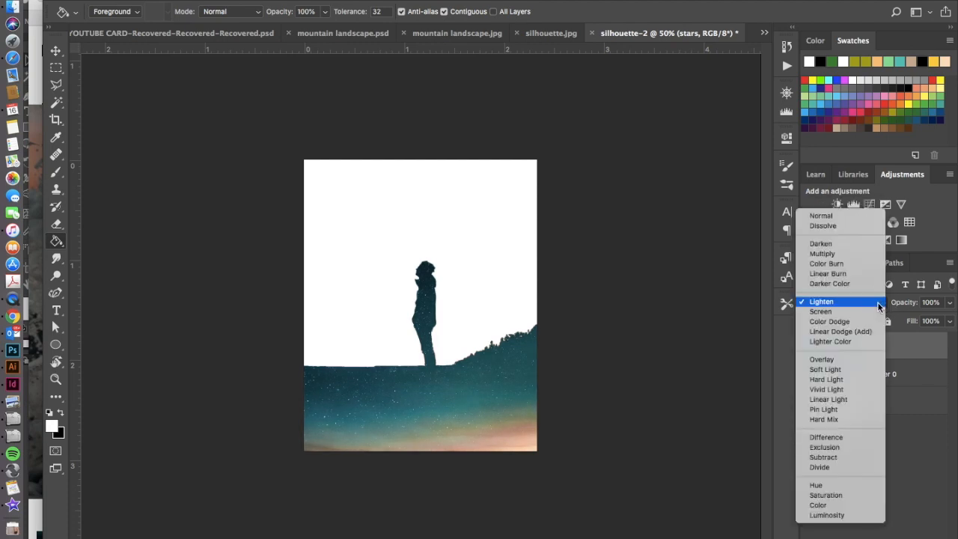
Try the Screen blend mode on the stars layer and return it to Lighten
{"action": "left_click", "coordinate": [824, 310]}
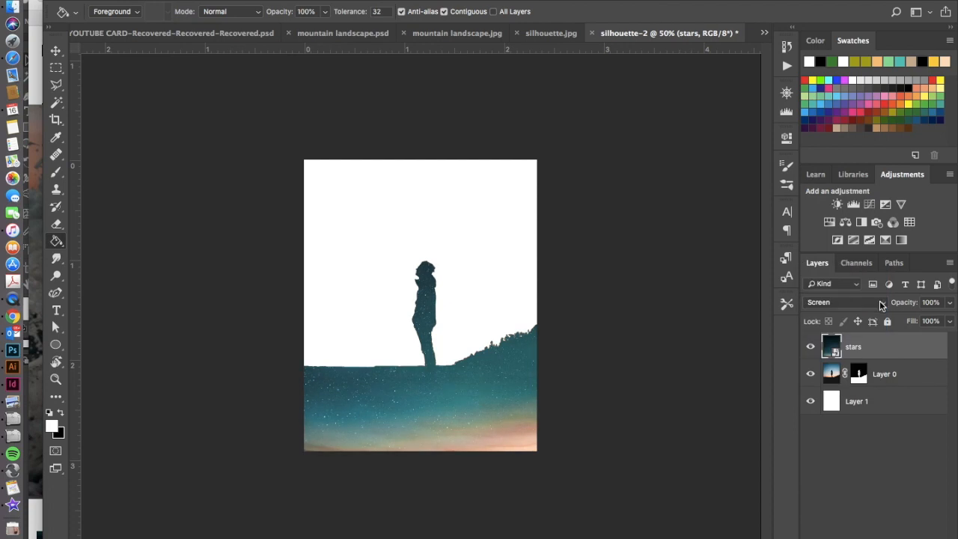
{"action": "left_click", "coordinate": [881, 305]}
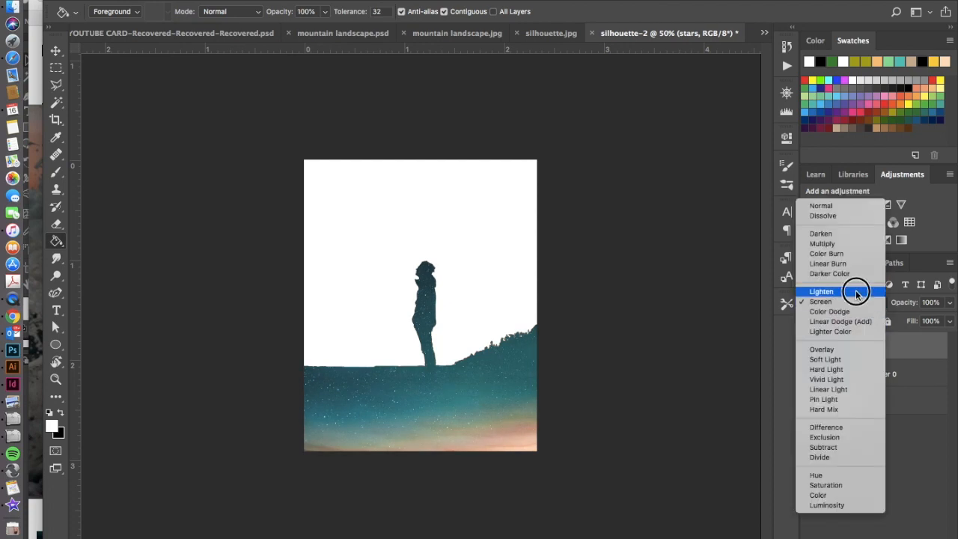
{"action": "left_click", "coordinate": [856, 293]}
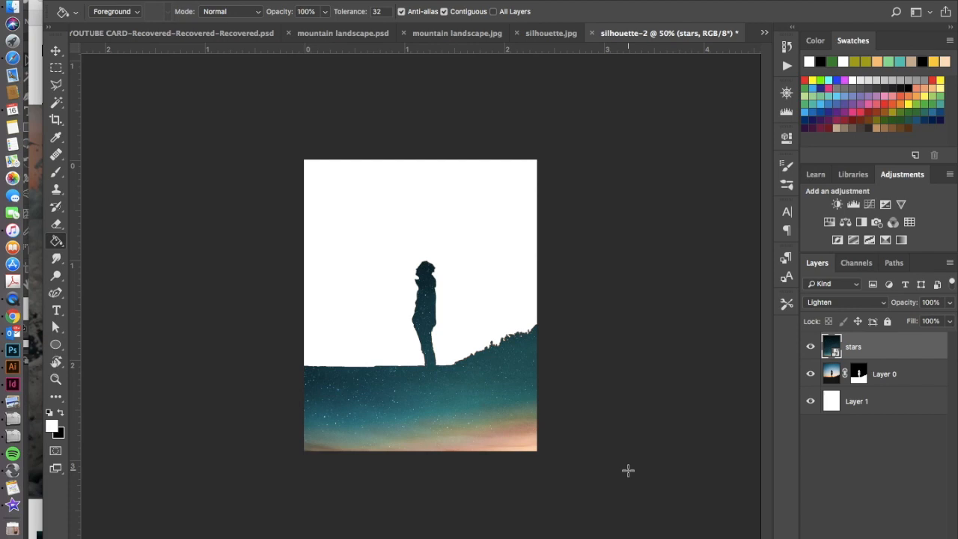
Rotate the stars layer to -90° and move it to about X 671.5 px, Y 426 px with transform controls shown
{"action": "left_click", "coordinate": [55, 52]}
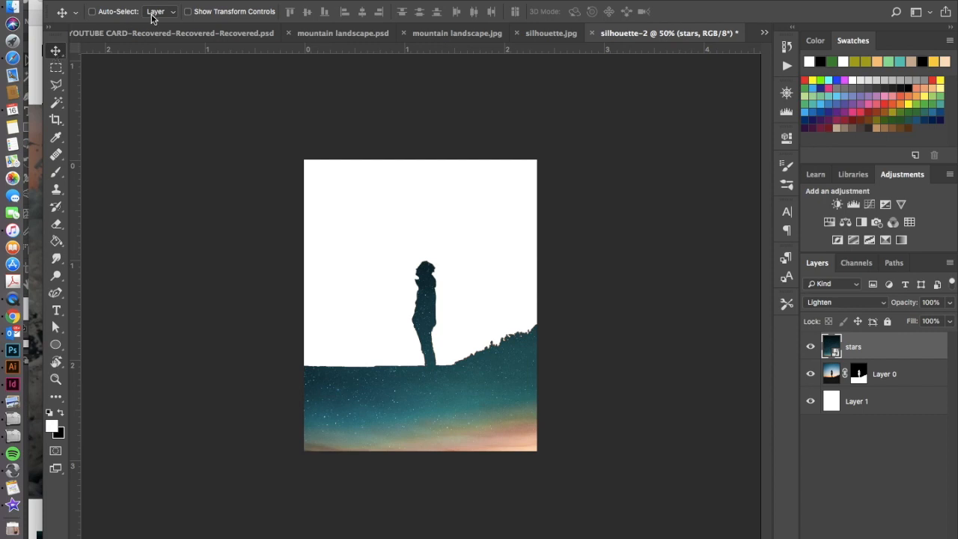
{"action": "left_click", "coordinate": [189, 12]}
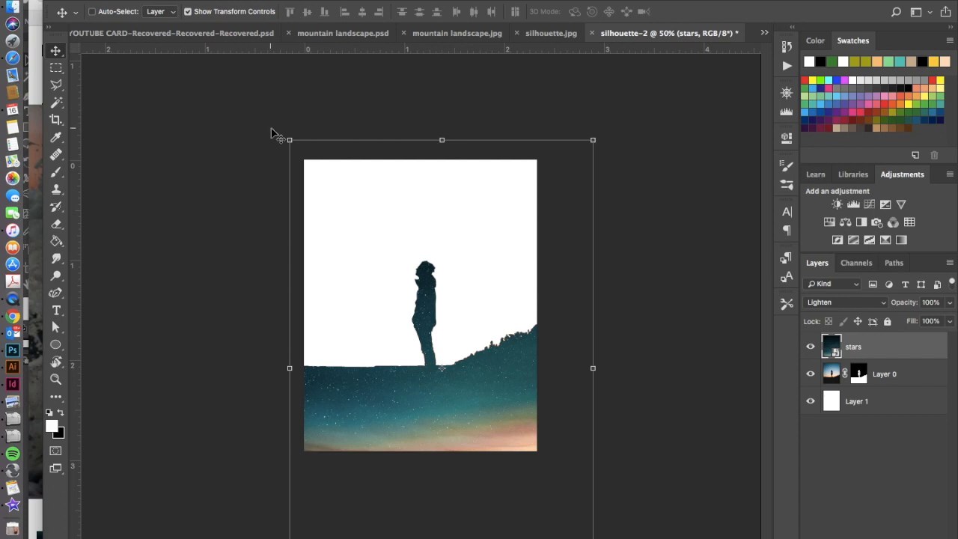
{"action": "left_click_drag", "start_coordinate": [277, 132], "coordinate": [191, 509]}
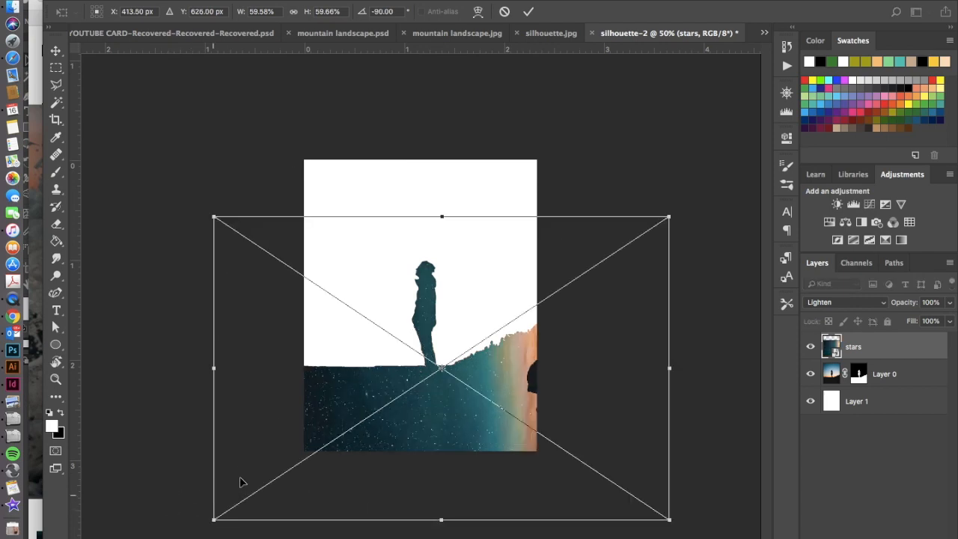
{"action": "left_click_drag", "start_coordinate": [605, 311], "coordinate": [691, 248]}
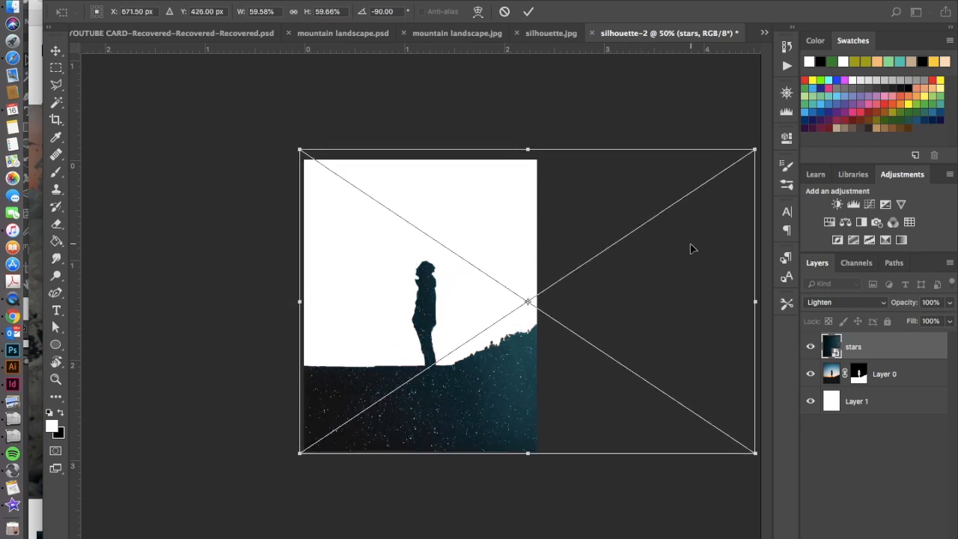
{"action": "key", "text": "Return"}
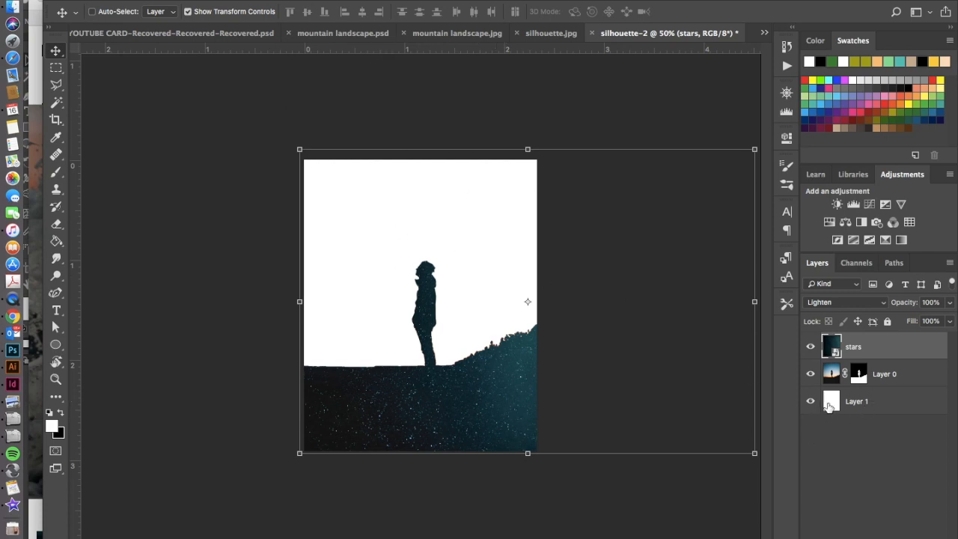
Add a new layer directly above the white Layer 1 and set up a black Soft Round brush at 19% opacity
{"action": "left_click", "coordinate": [880, 410]}
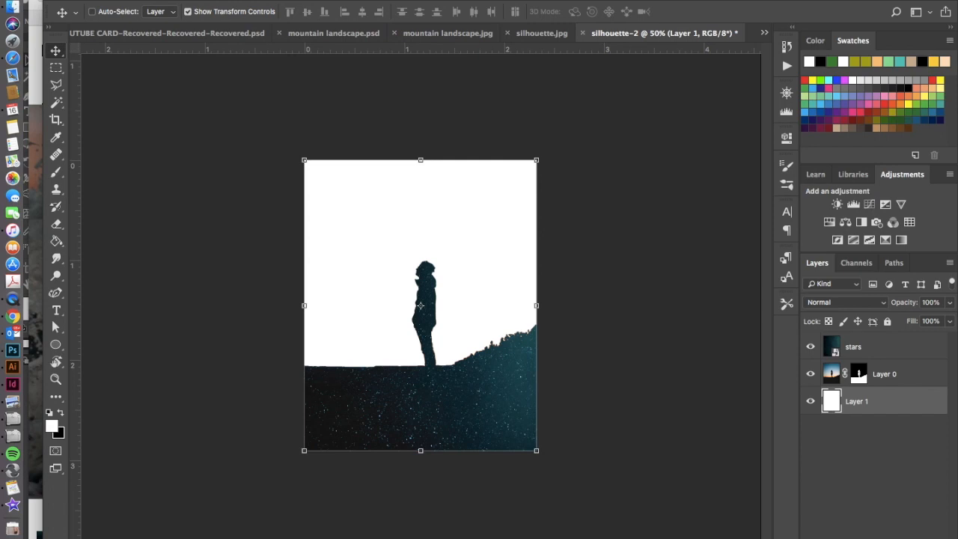
{"action": "key", "text": "ctrl+shift+alt+n"}
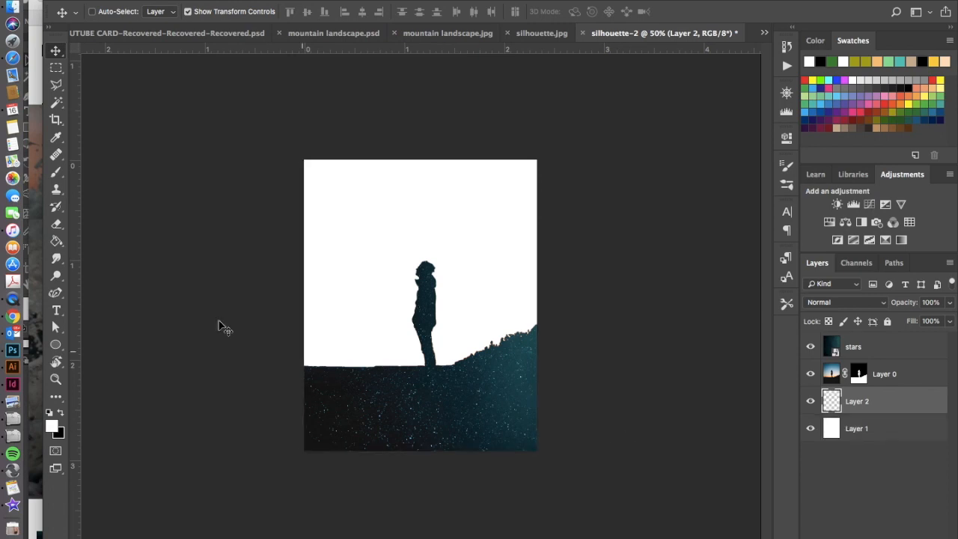
{"action": "left_click", "coordinate": [56, 172]}
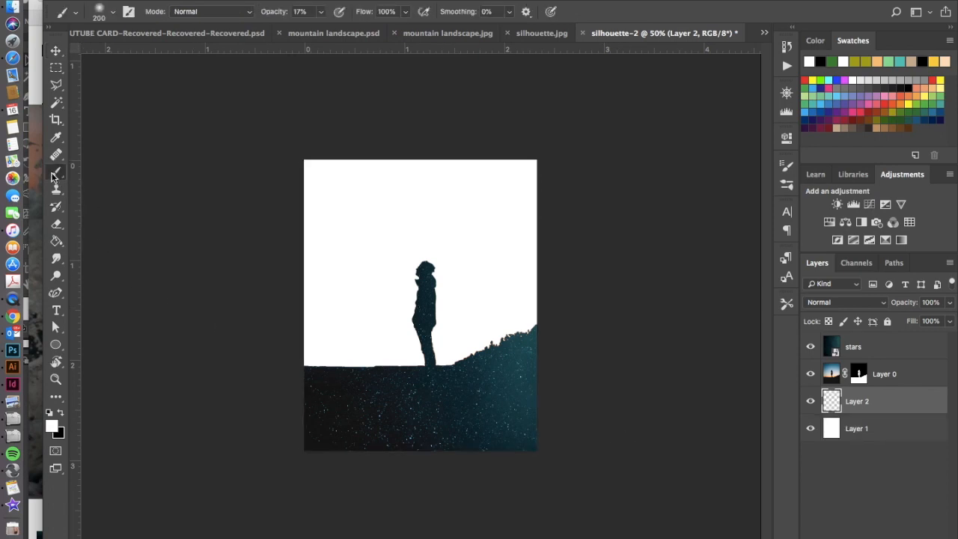
{"action": "left_click", "coordinate": [60, 412]}
{"action": "left_click", "coordinate": [319, 12]}
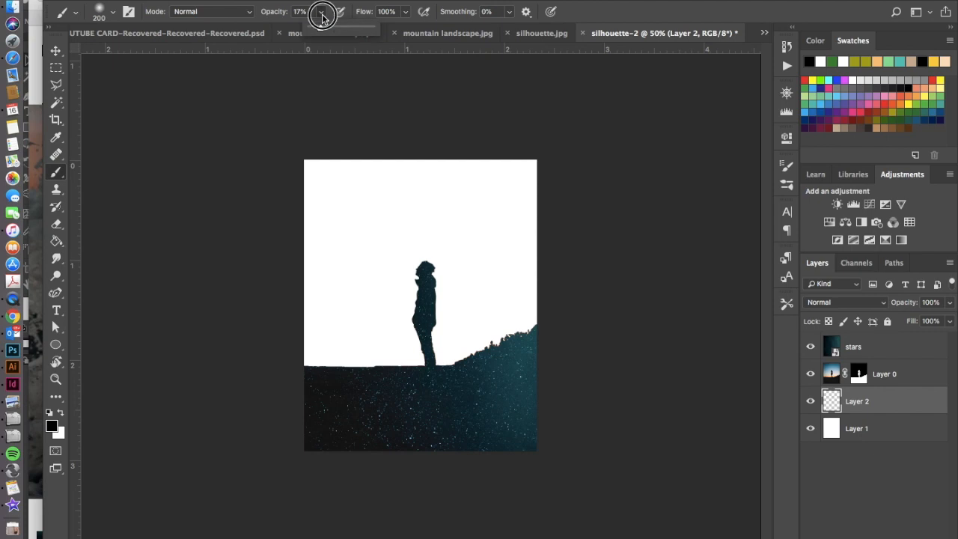
{"action": "left_click_drag", "start_coordinate": [321, 28], "coordinate": [322, 30]}
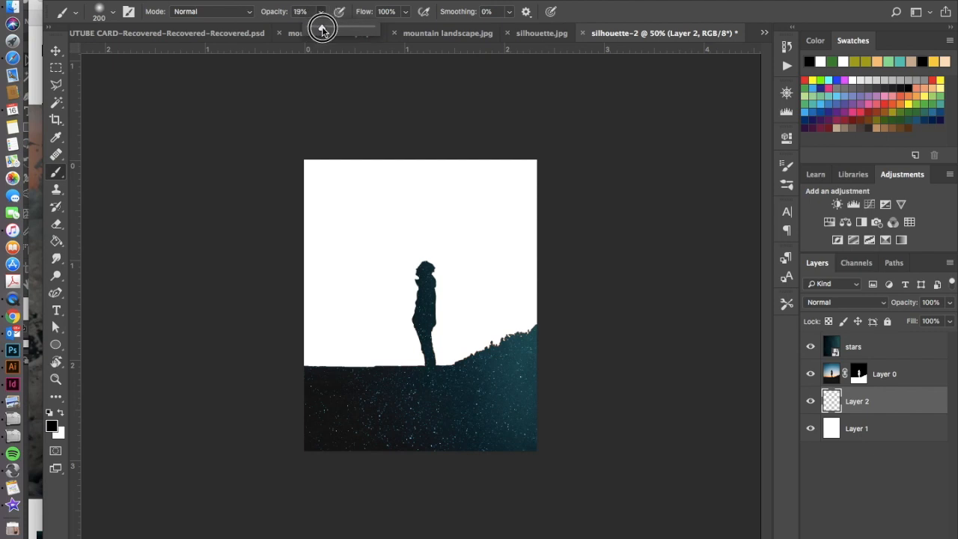
{"action": "left_click", "coordinate": [113, 16]}
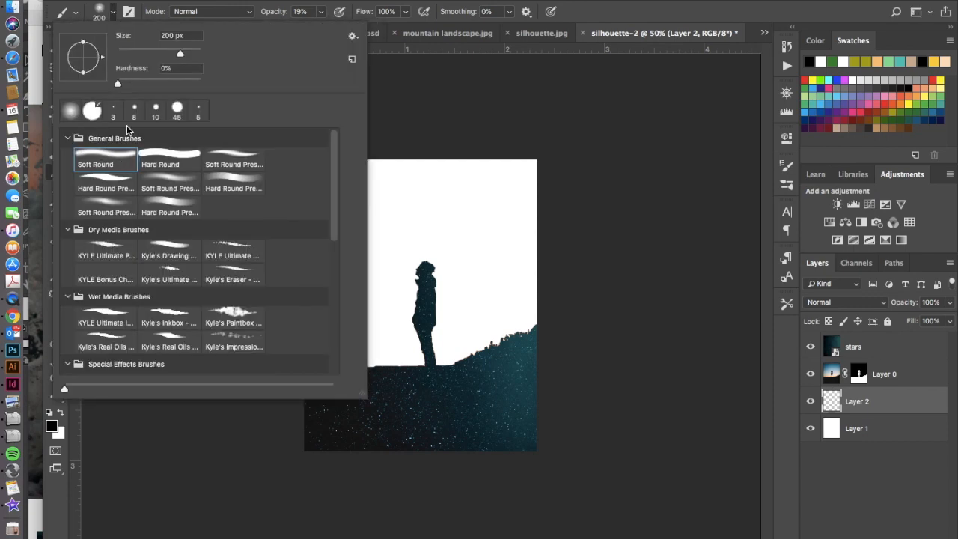
{"action": "left_click", "coordinate": [224, 1]}
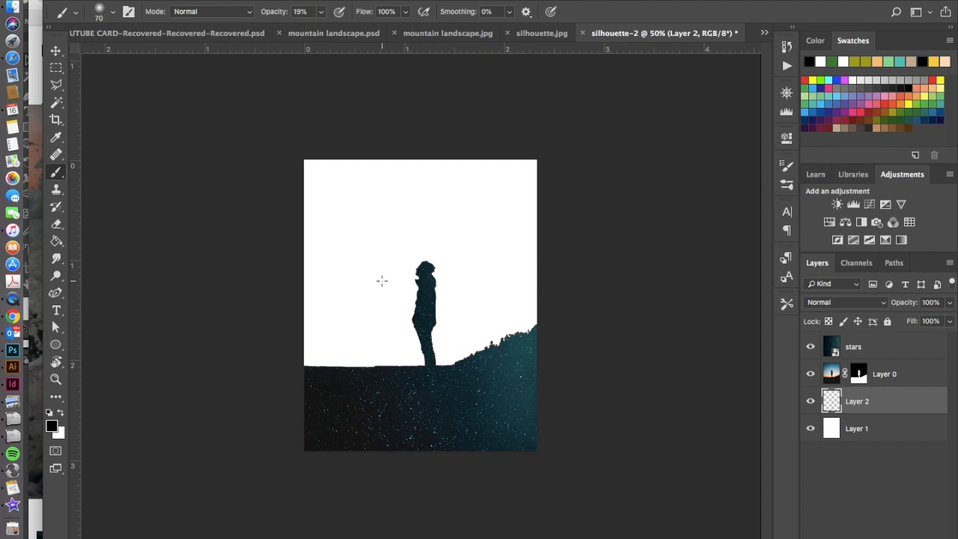
Enlarge the brush to 500 px for soft shading
{"action": "key", "text": "bracketright"}
{"action": "key", "text": "bracketright"}
{"action": "key", "text": "bracketright"}
{"action": "key", "text": "bracketright"}
{"action": "key", "text": "bracketright"}
{"action": "key", "text": "bracketright"}
{"action": "key", "text": "bracketright"}
{"action": "key", "text": "bracketright"}
{"action": "key", "text": "bracketright"}
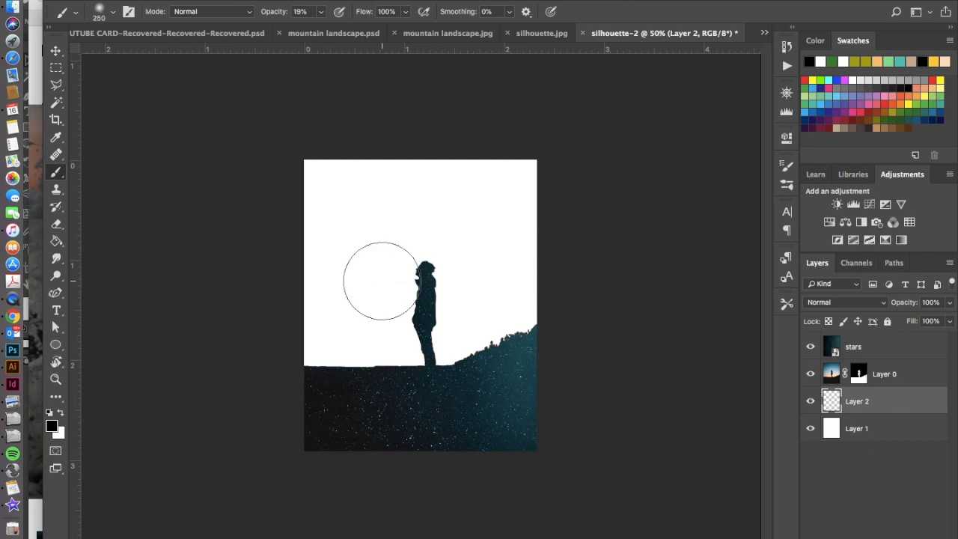
{"action": "key", "text": "bracketright"}
{"action": "key", "text": "bracketright"}
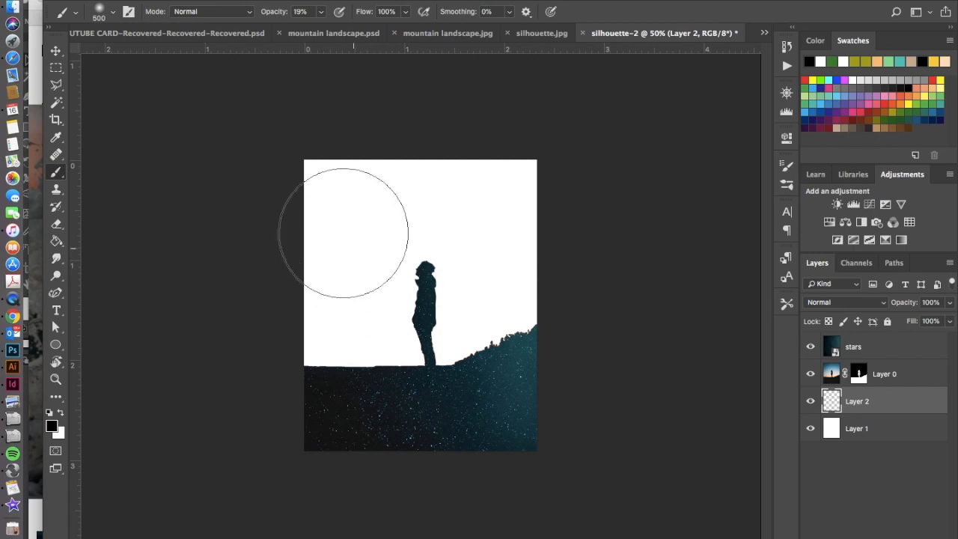
Paint soft black shading over the sky on Layer 2, building it darkest along the upper area and lighter near the horizon
{"action": "left_click_drag", "start_coordinate": [316, 187], "coordinate": [407, 181]}
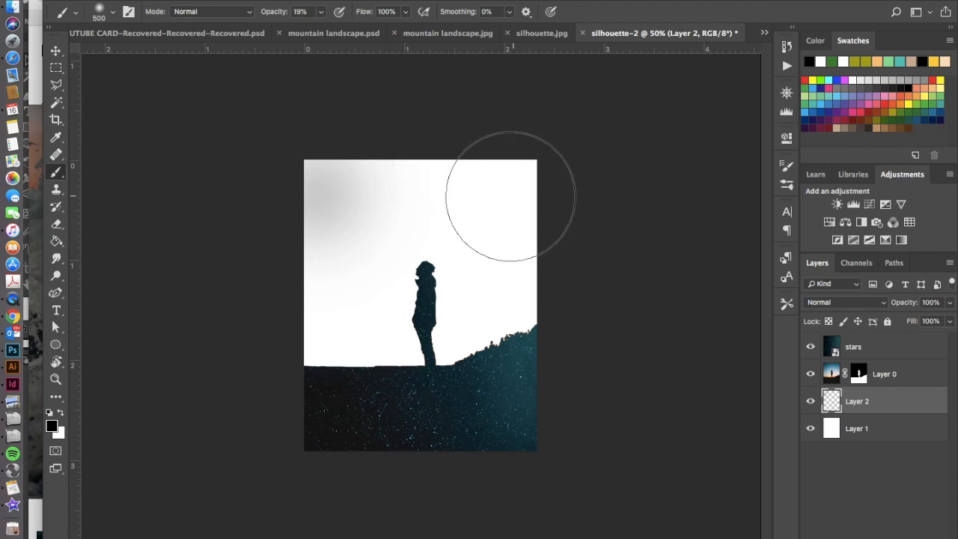
{"action": "left_click", "coordinate": [428, 193]}
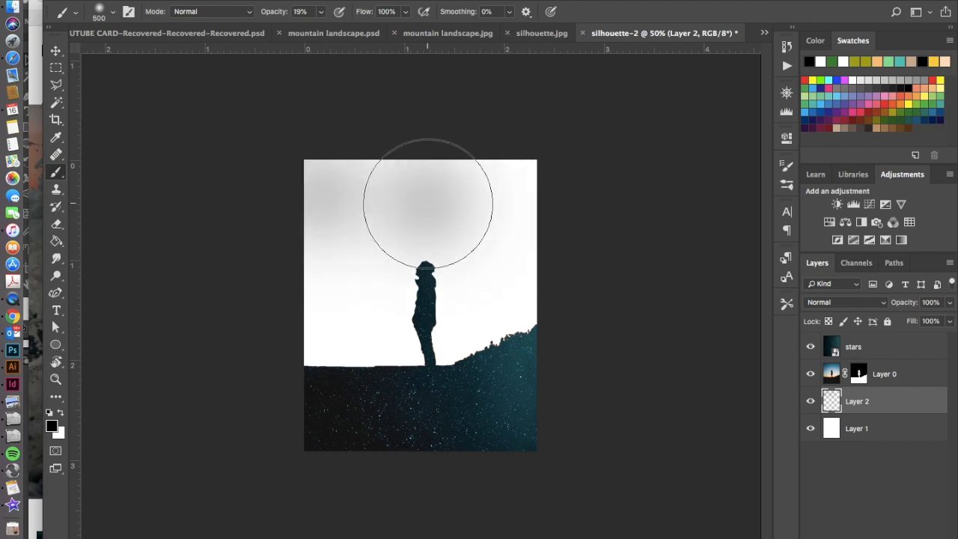
{"action": "left_click", "coordinate": [522, 243]}
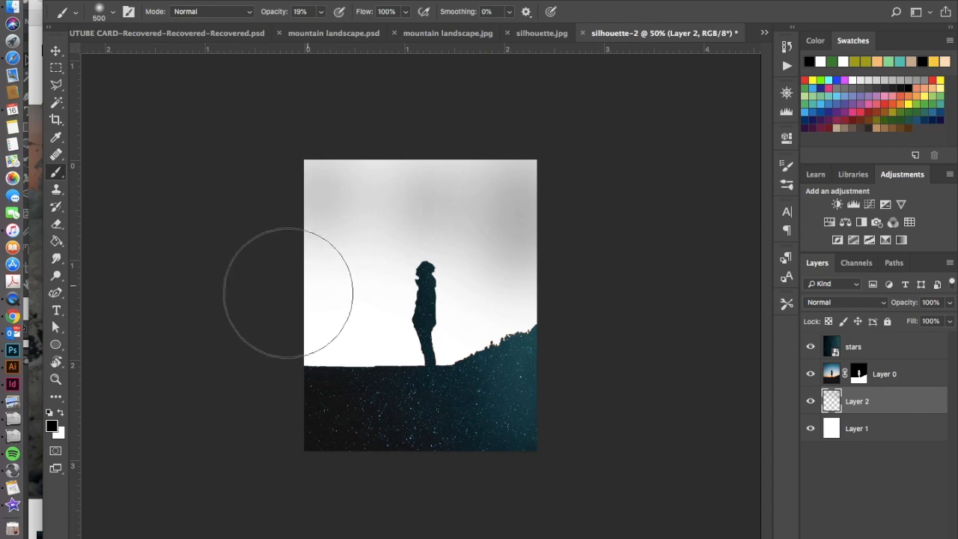
{"action": "left_click", "coordinate": [323, 260]}
{"action": "left_click", "coordinate": [327, 190]}
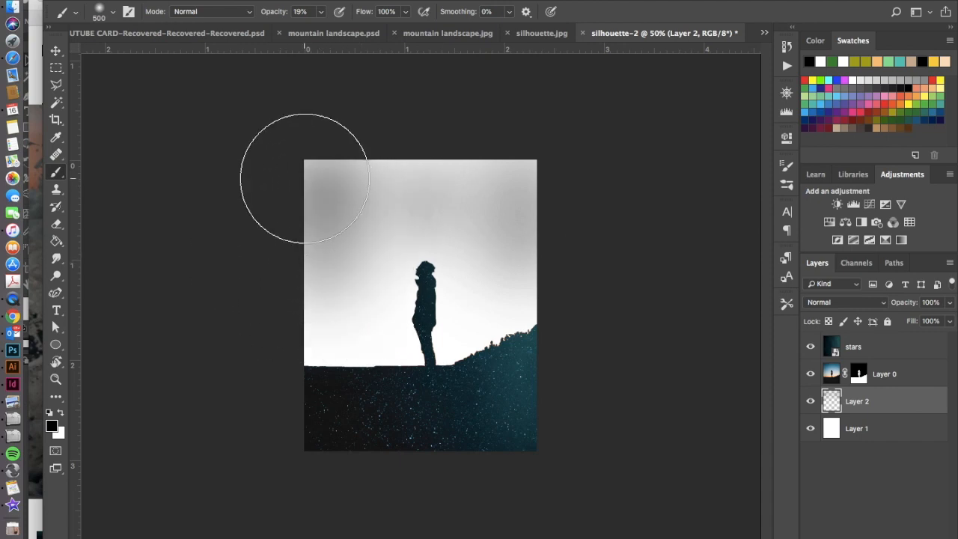
{"action": "left_click", "coordinate": [304, 178]}
{"action": "left_click", "coordinate": [396, 185]}
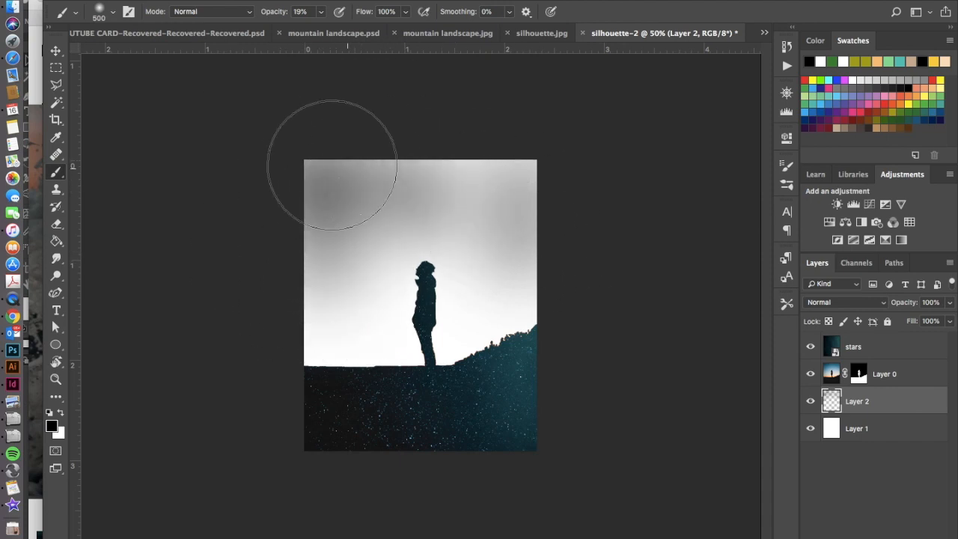
{"action": "left_click", "coordinate": [322, 164]}
{"action": "left_click", "coordinate": [367, 217]}
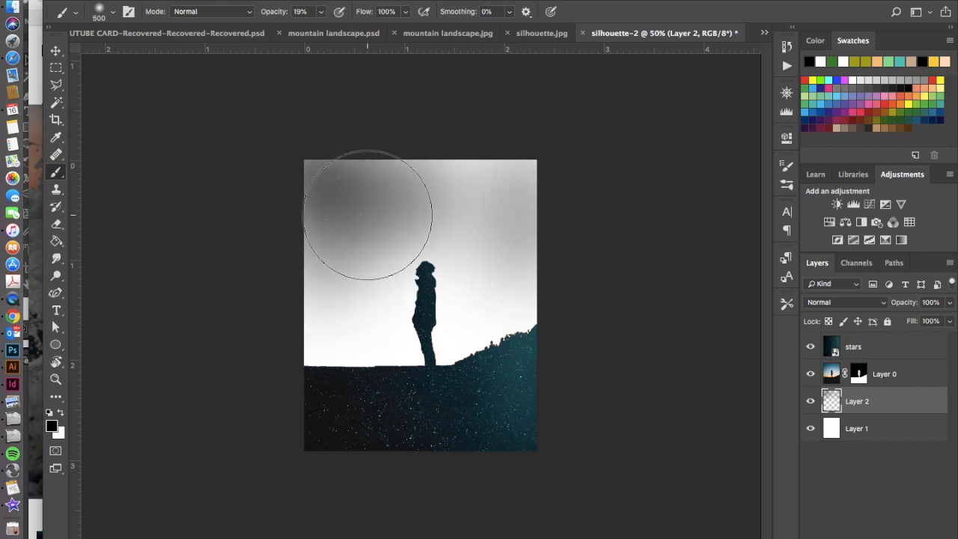
{"action": "left_click", "coordinate": [471, 214]}
{"action": "left_click", "coordinate": [415, 187]}
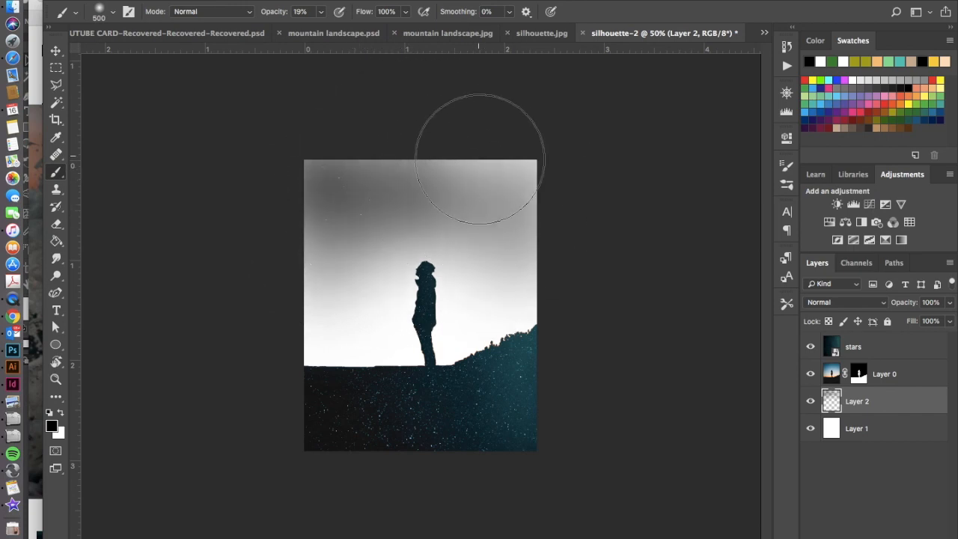
{"action": "left_click", "coordinate": [482, 166]}
{"action": "left_click", "coordinate": [531, 278]}
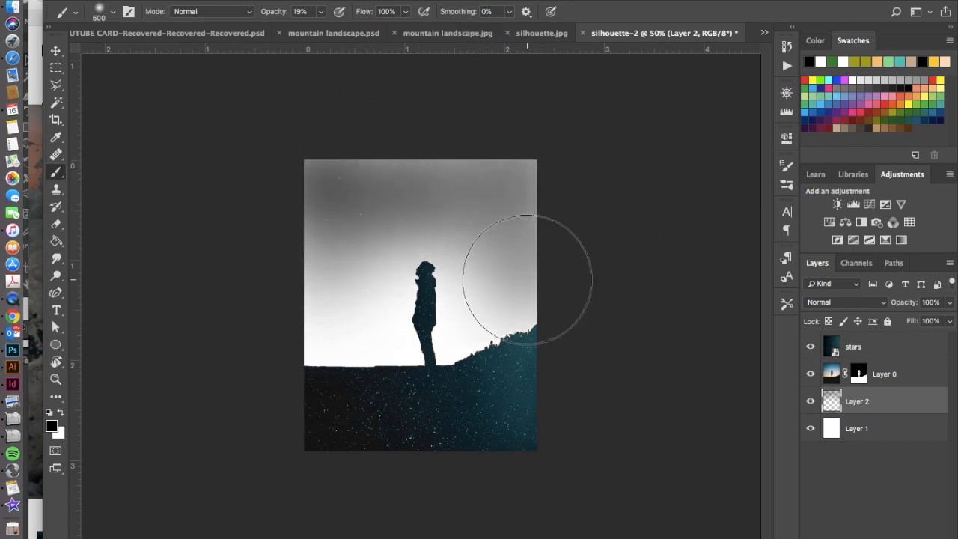
{"action": "left_click", "coordinate": [479, 330]}
{"action": "left_click", "coordinate": [410, 271]}
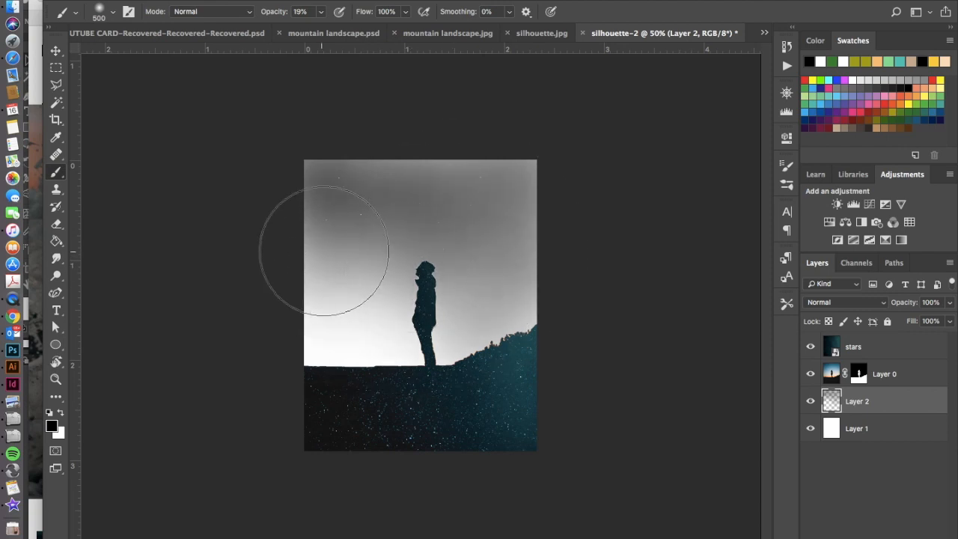
{"action": "left_click", "coordinate": [342, 266]}
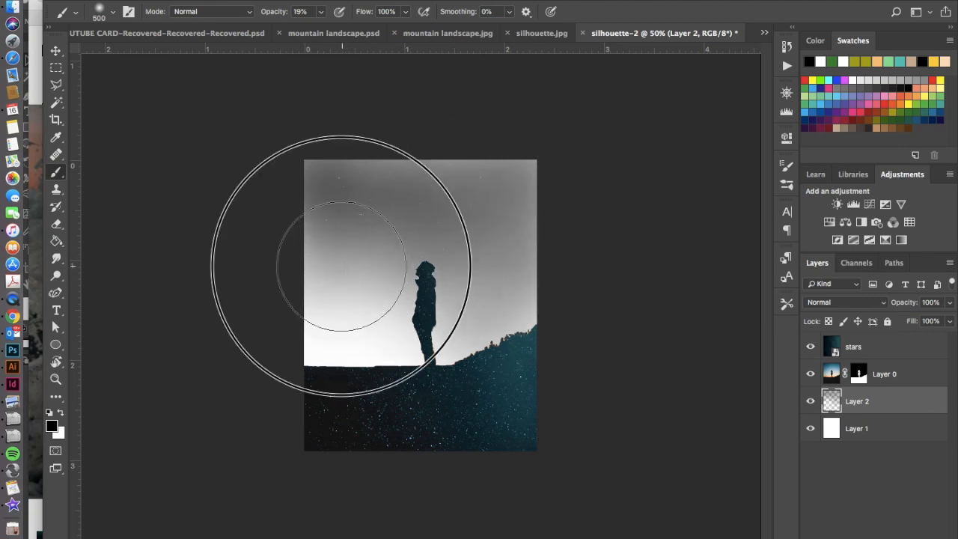
{"action": "left_click", "coordinate": [496, 321]}
{"action": "left_click", "coordinate": [468, 245]}
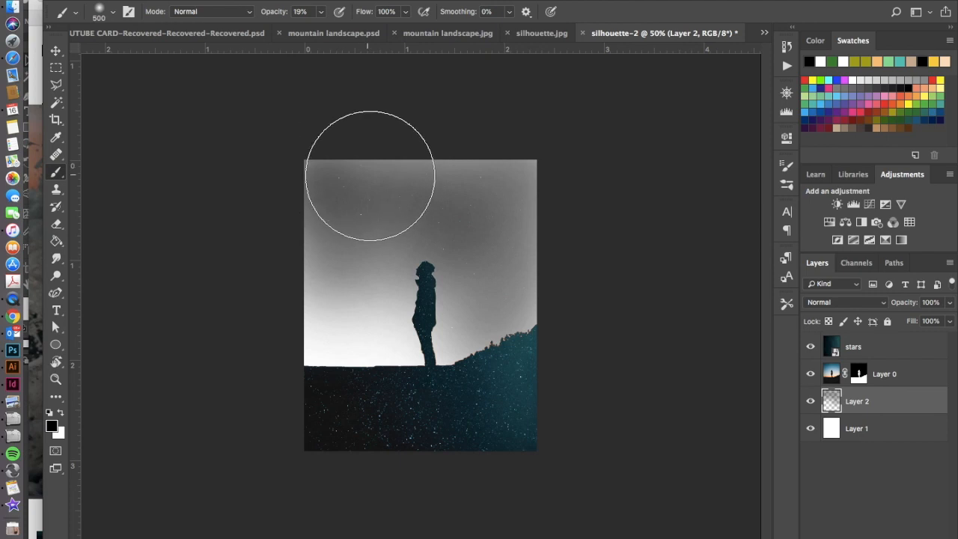
{"action": "left_click", "coordinate": [372, 176]}
{"action": "left_click", "coordinate": [463, 199]}
{"action": "left_click", "coordinate": [491, 196]}
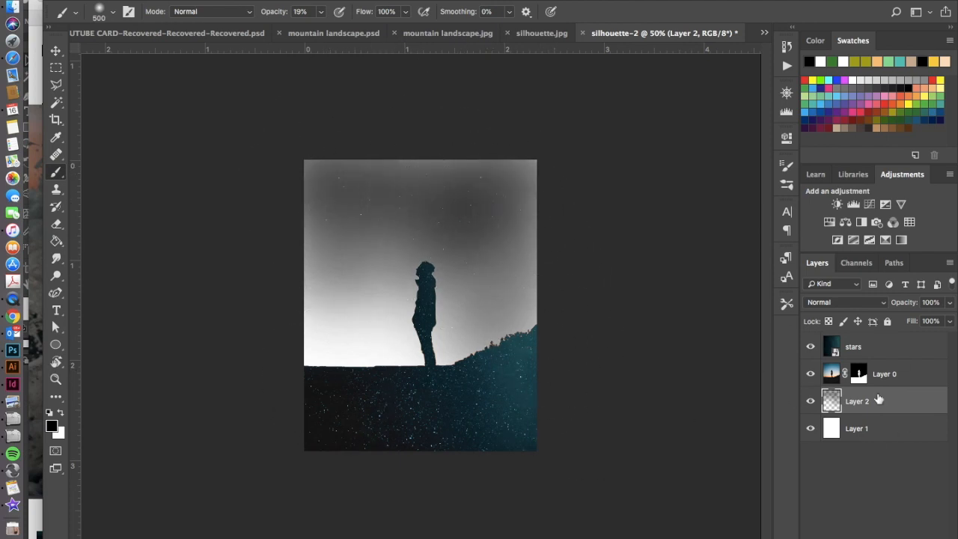
{"action": "left_click", "coordinate": [514, 174]}
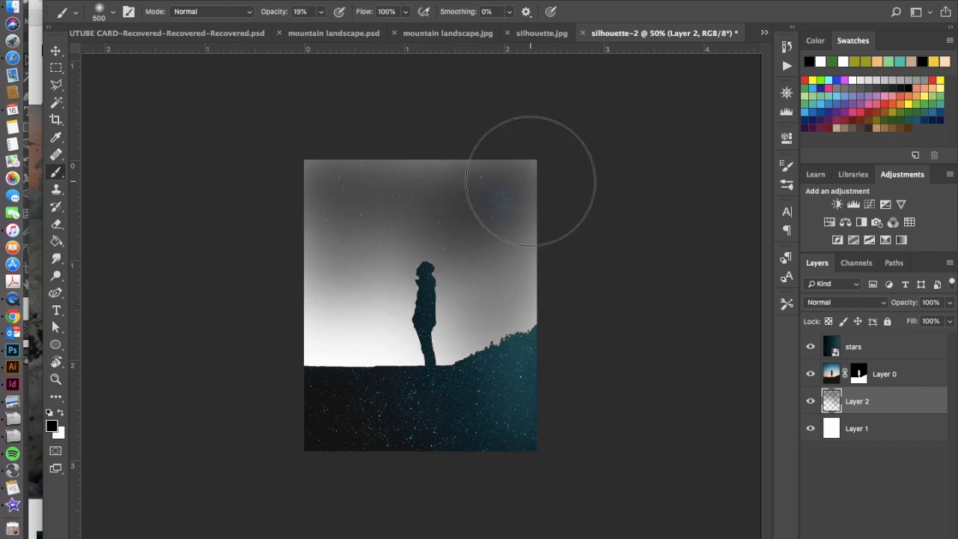
Undo the latest brush strokes on Layer 2 and toggle the layer's visibility off and on to compare the sky
{"action": "left_click", "coordinate": [337, 169]}
{"action": "key", "text": "super+z"}
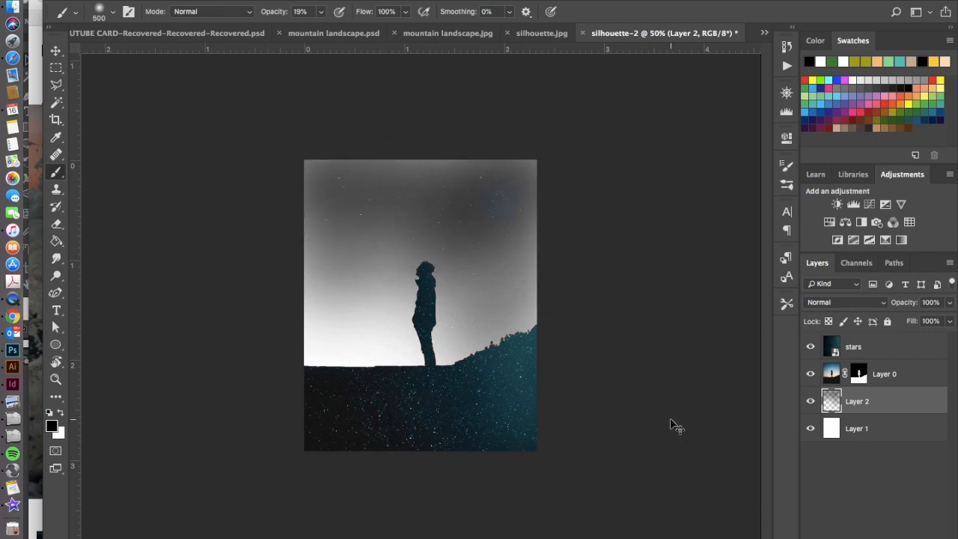
{"action": "key", "text": "super+z"}
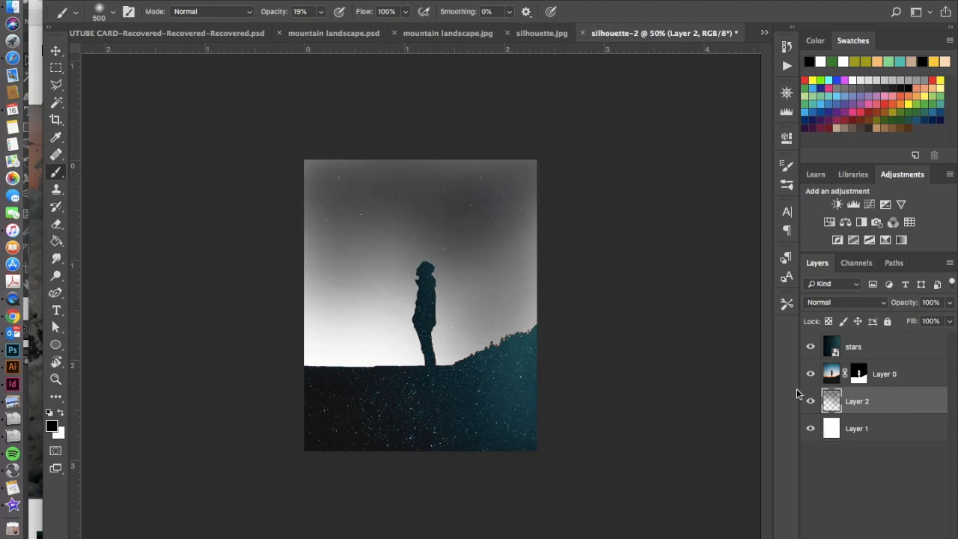
{"action": "left_click", "coordinate": [811, 401]}
{"action": "left_click", "coordinate": [811, 401]}
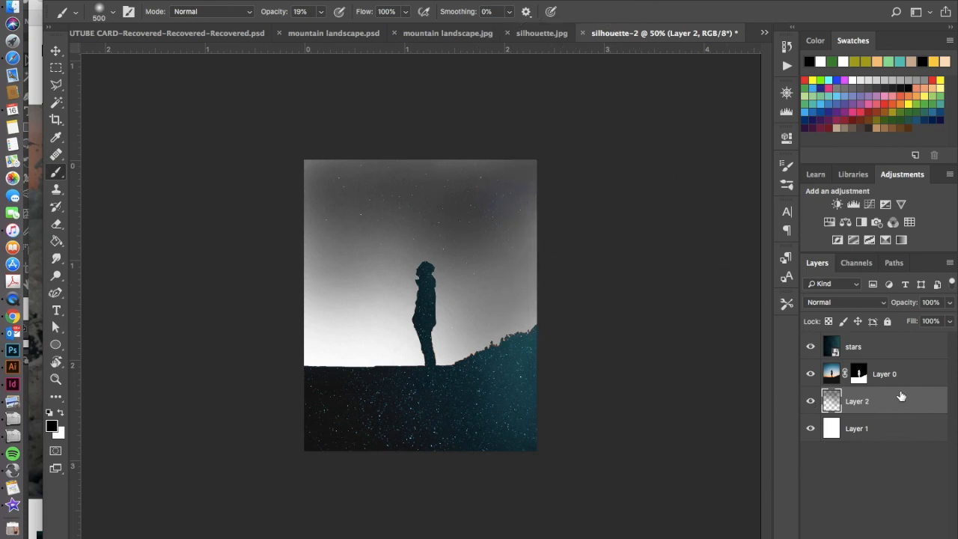
Rotate the stars layer about 180° and reposition it so its orange glow falls along the canvas's left edge
{"action": "left_click", "coordinate": [877, 346]}
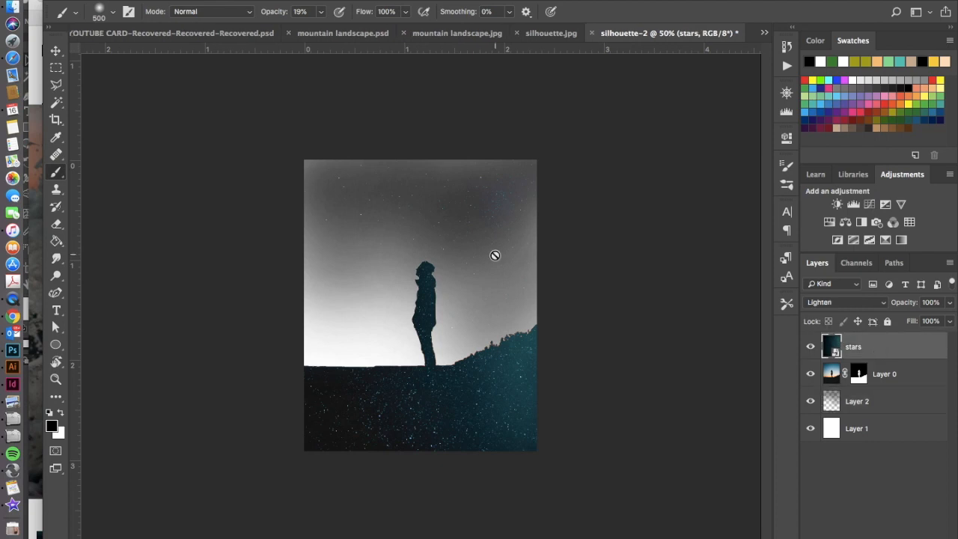
{"action": "left_click", "coordinate": [56, 52]}
{"action": "left_click_drag", "start_coordinate": [528, 266], "coordinate": [451, 275]}
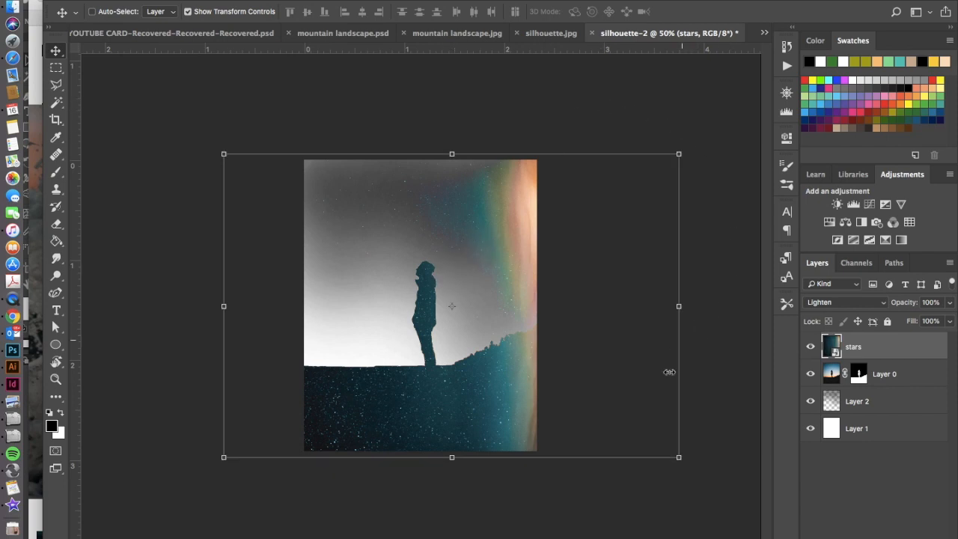
{"action": "left_click_drag", "start_coordinate": [686, 469], "coordinate": [268, 210]}
{"action": "left_click_drag", "start_coordinate": [544, 294], "coordinate": [477, 294]}
{"action": "key", "text": "Return"}
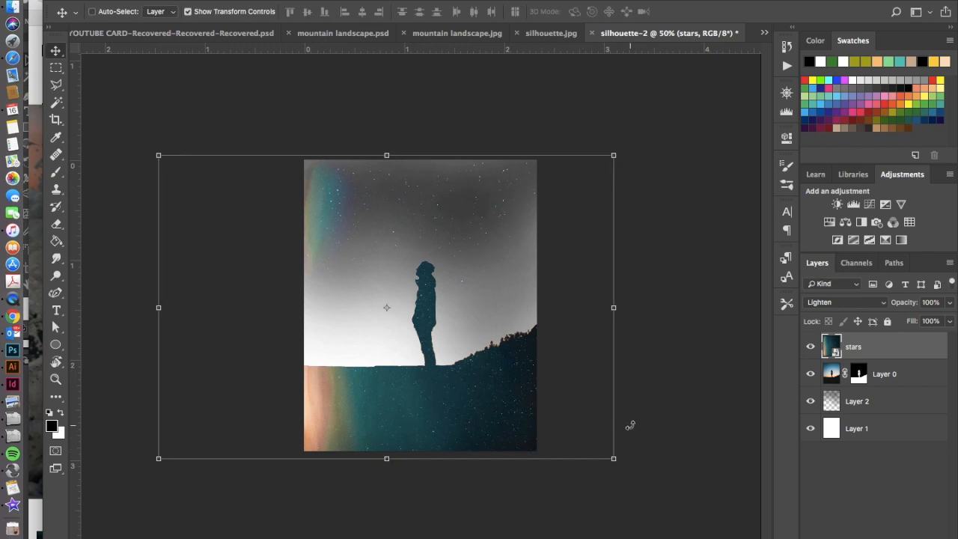